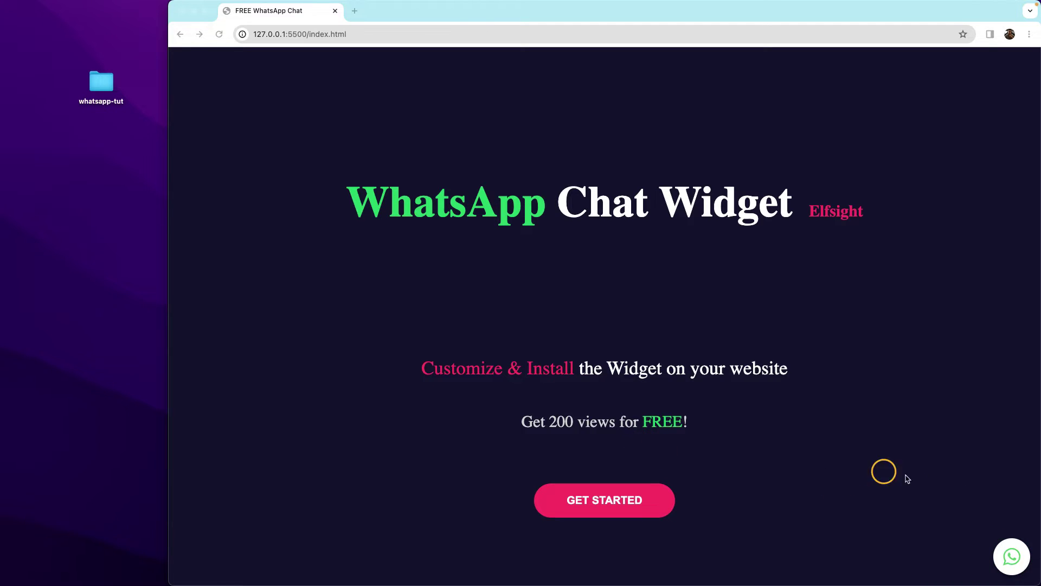
Open the WhatsApp chat popup on the local page and start a chat with the configured number.
left_click(1015, 556)
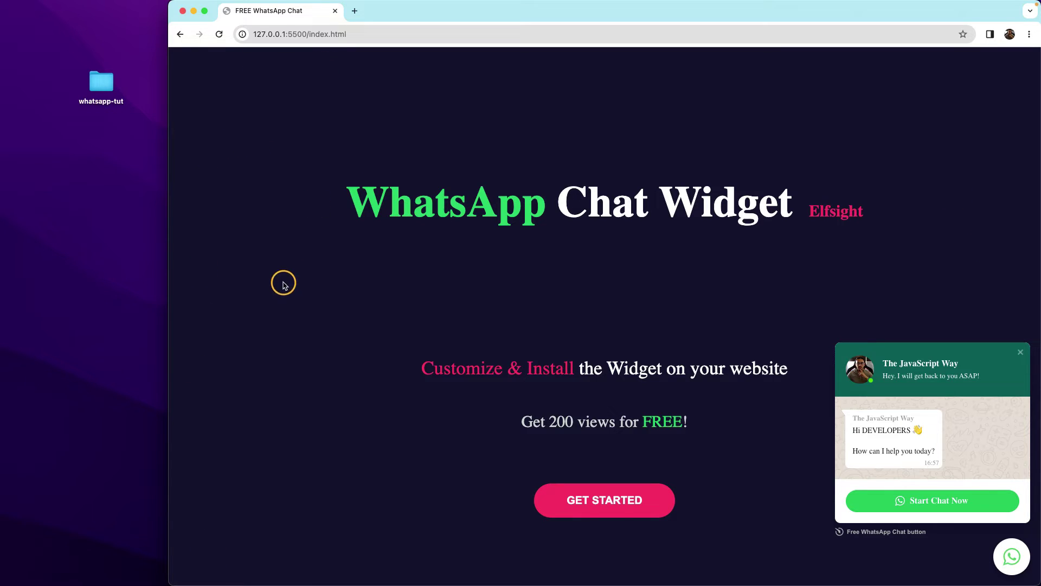
left_click(1020, 352)
left_click(1013, 558)
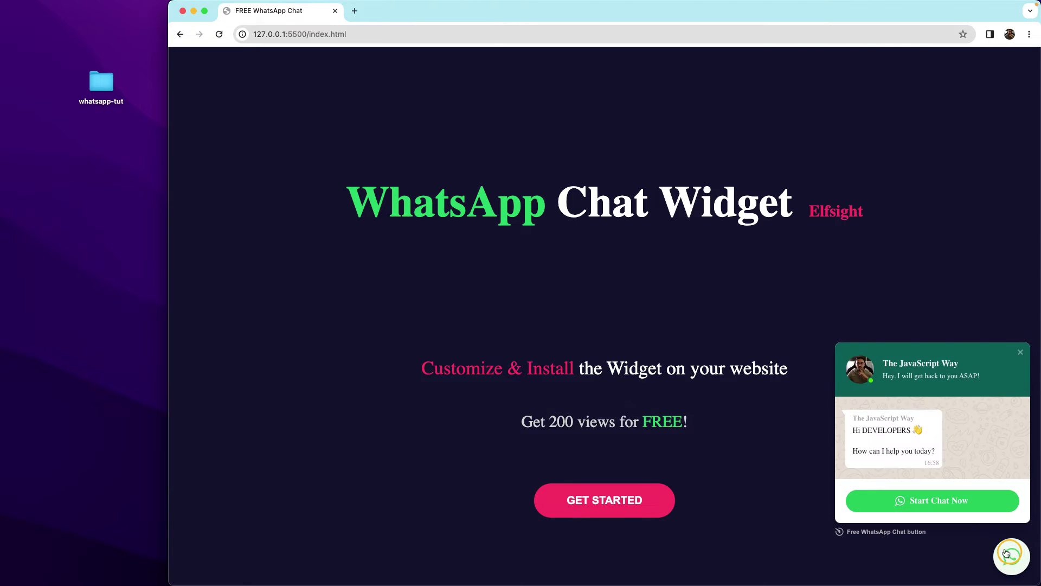
left_click(895, 509)
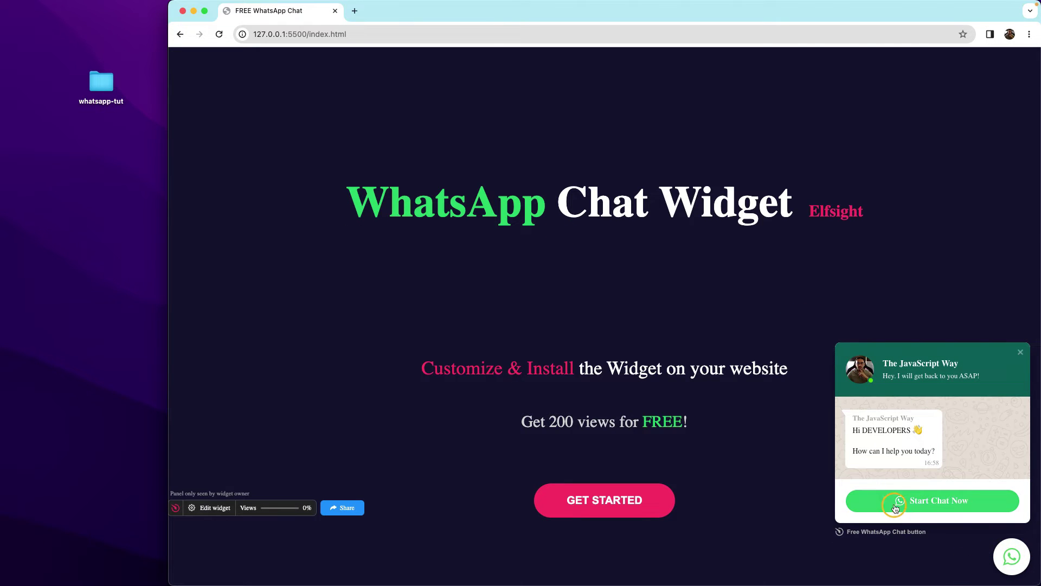
left_click(960, 503)
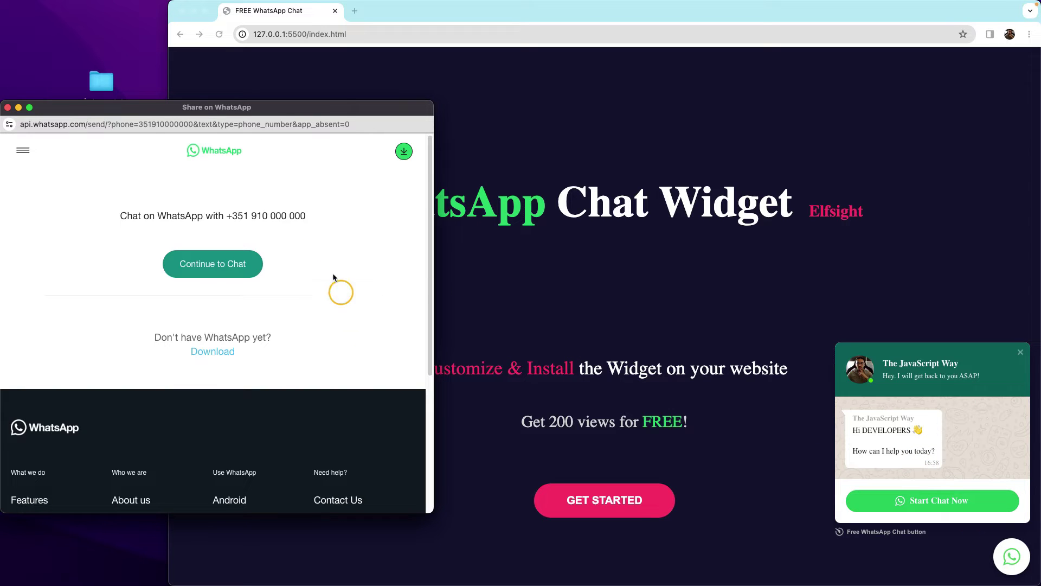
Enlarge the Share on WhatsApp window, continue to the chat in WhatsApp Web, then close it.
left_click_drag(332, 106, 338, 7)
left_click_drag(431, 413, 1033, 580)
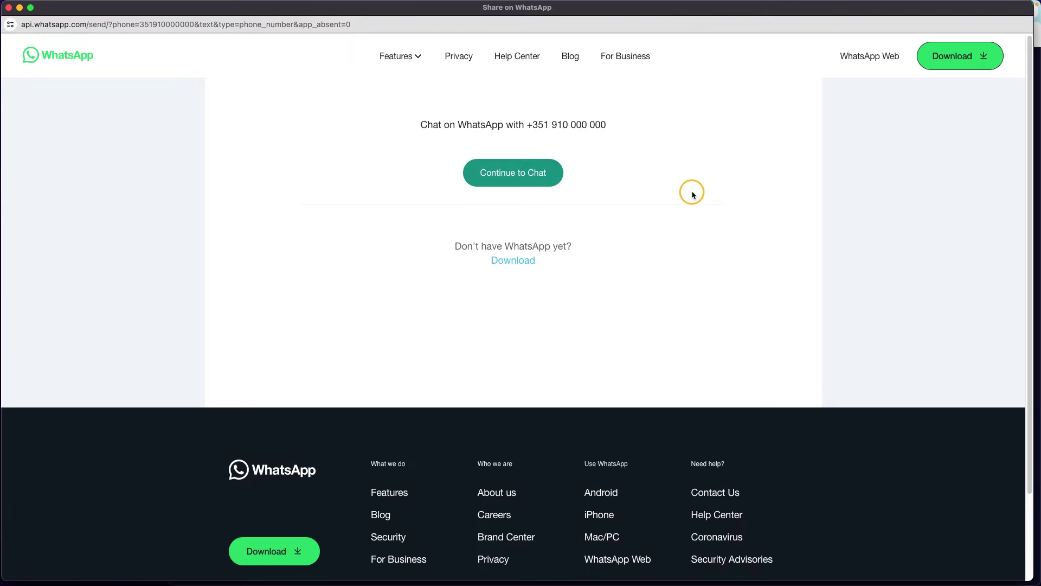
left_click(534, 182)
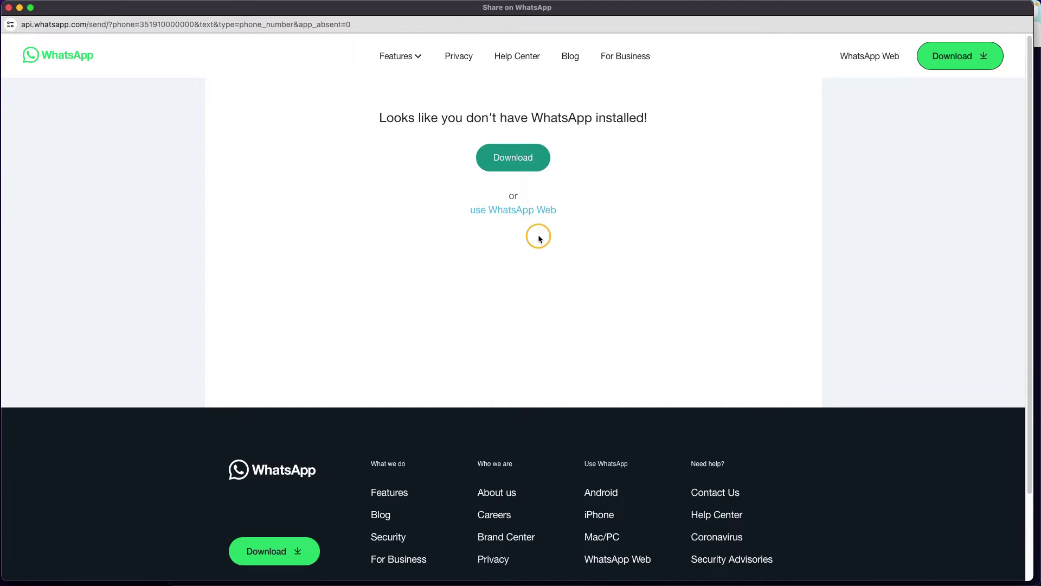
left_click(524, 212)
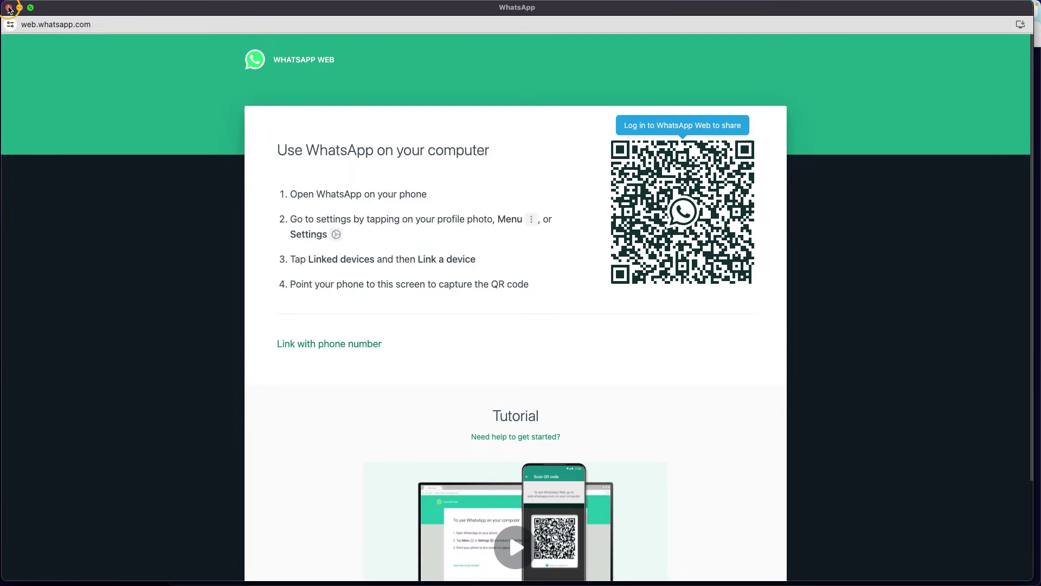
left_click(9, 8)
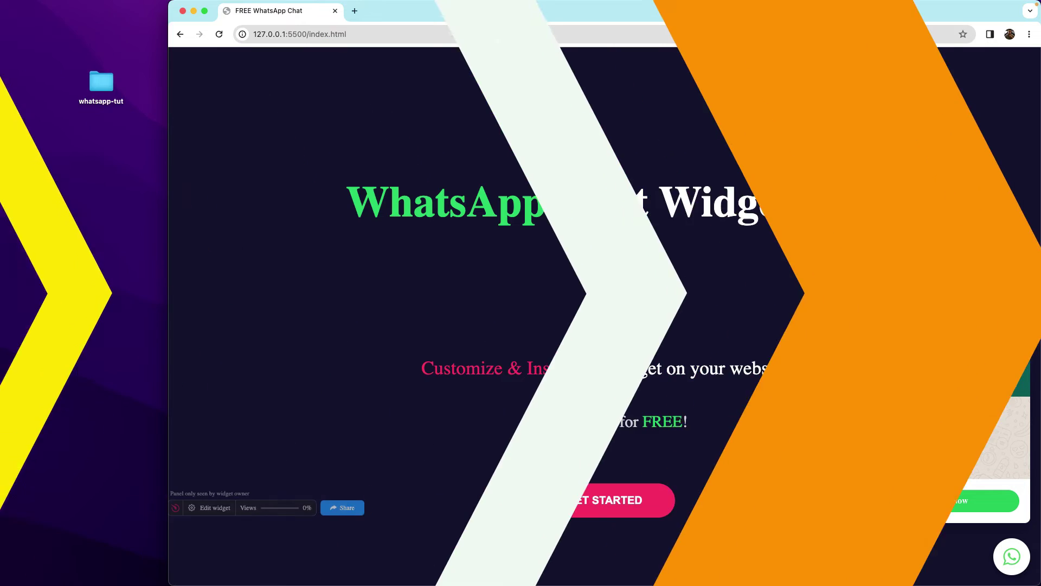
Close the chat popup, open Elfsight from GET STARTED, select the referral id, and proceed to Log In.
left_click(1022, 352)
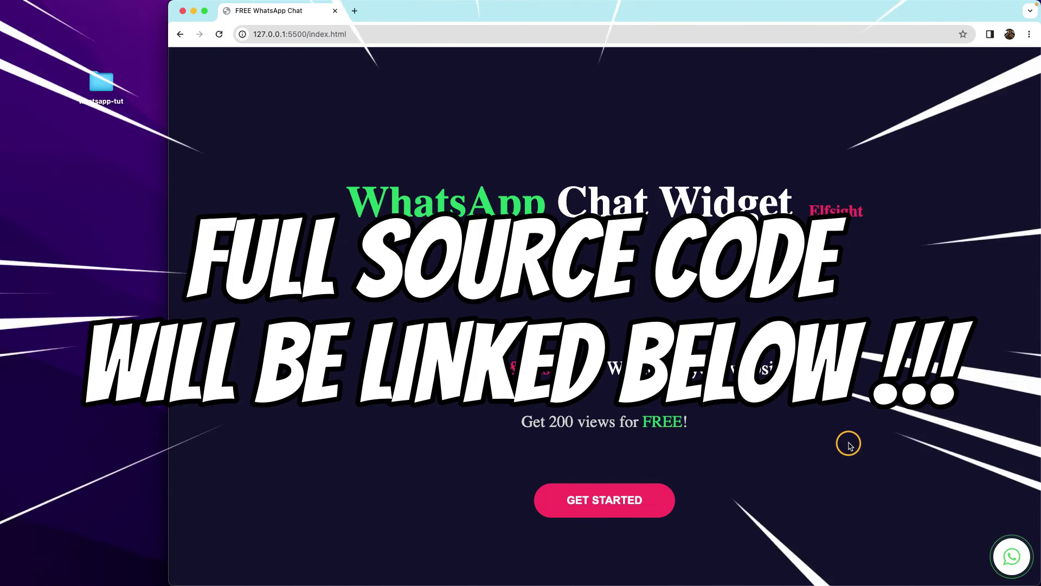
left_click(611, 511)
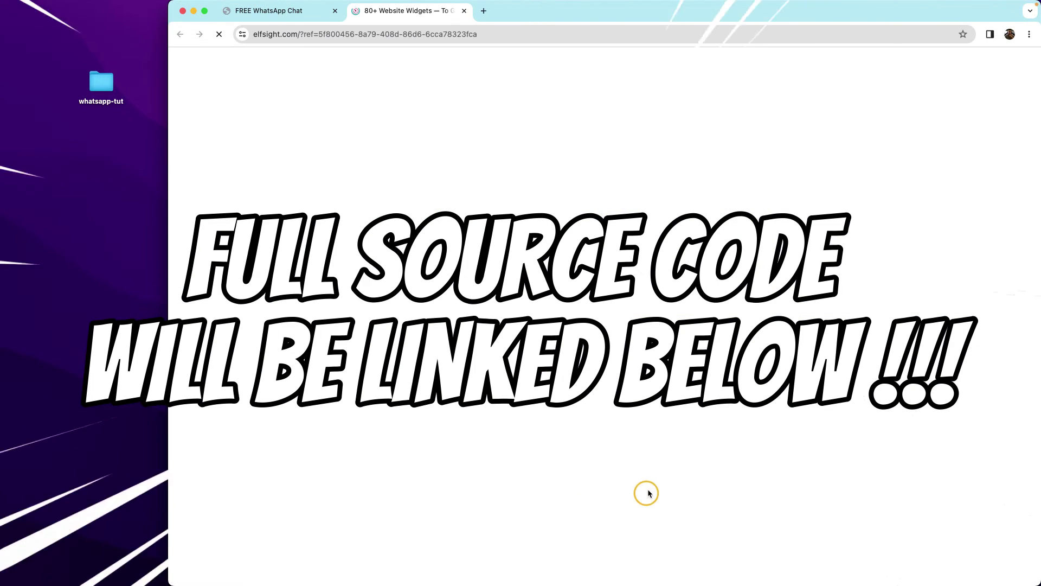
left_click(933, 324)
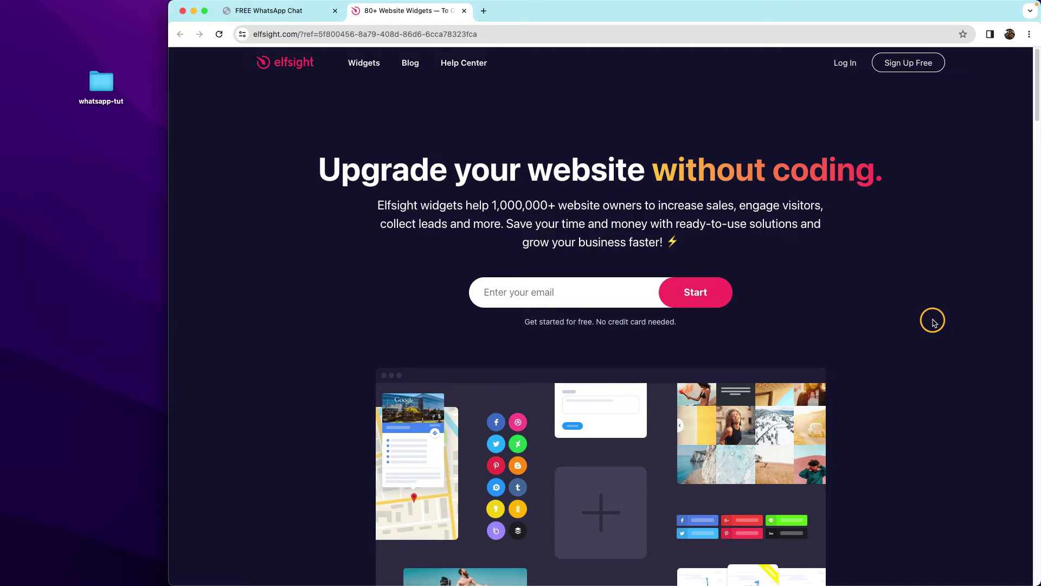
left_click(488, 33)
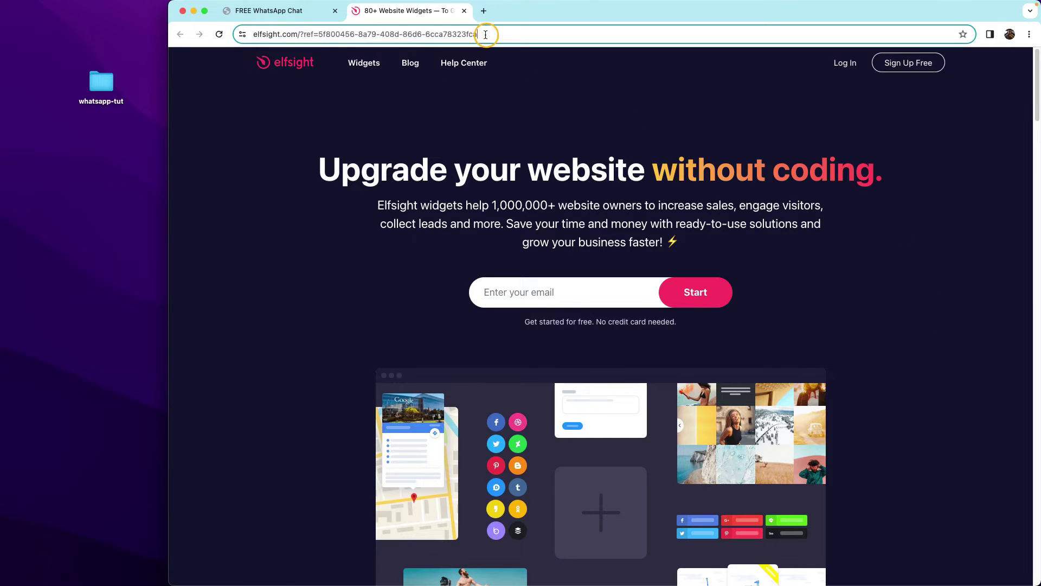
left_click_drag(346, 44, 314, 36)
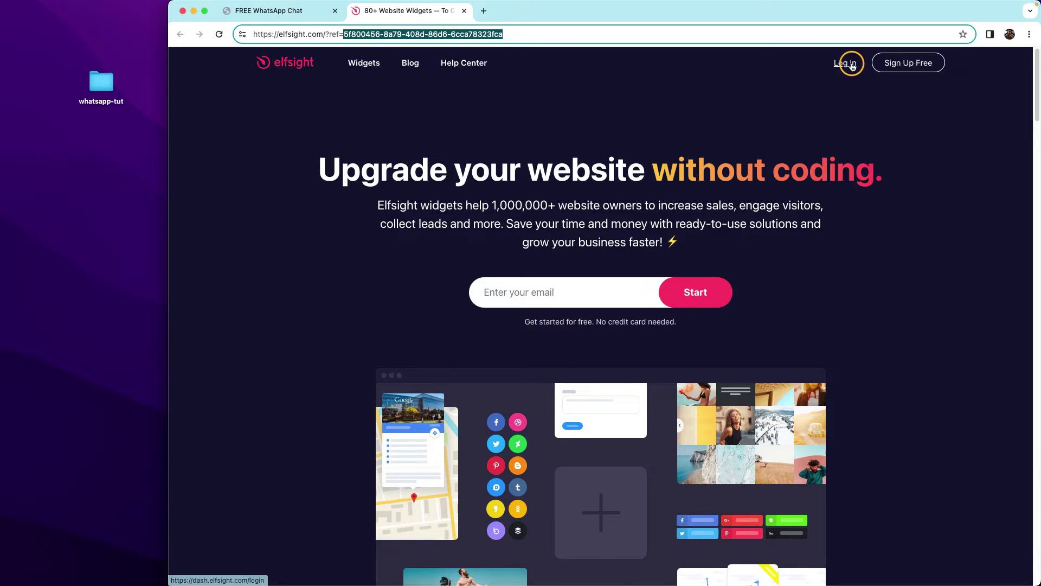
left_click_drag(166, 215, 8, 216)
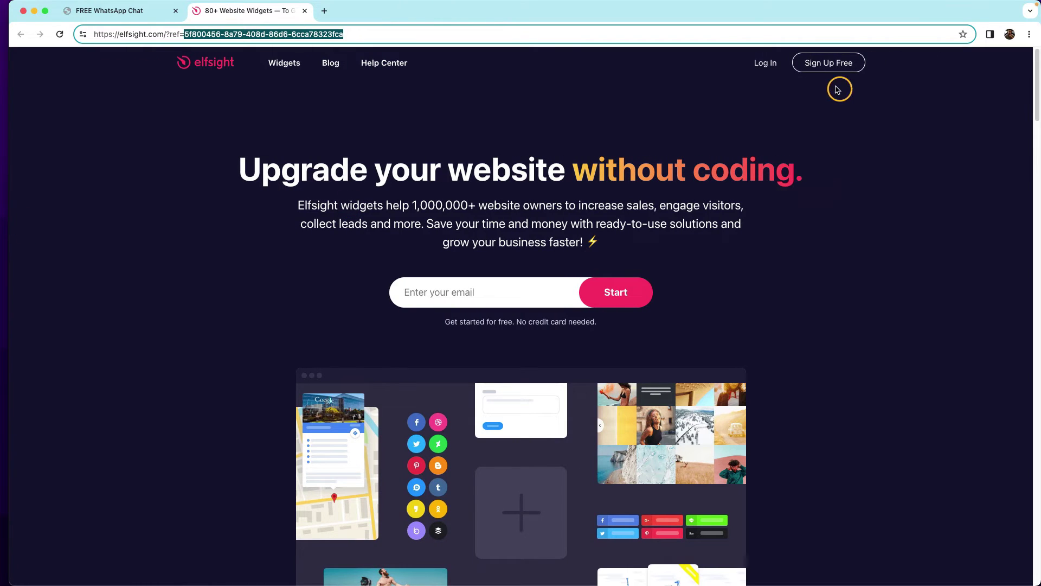
left_click(755, 63)
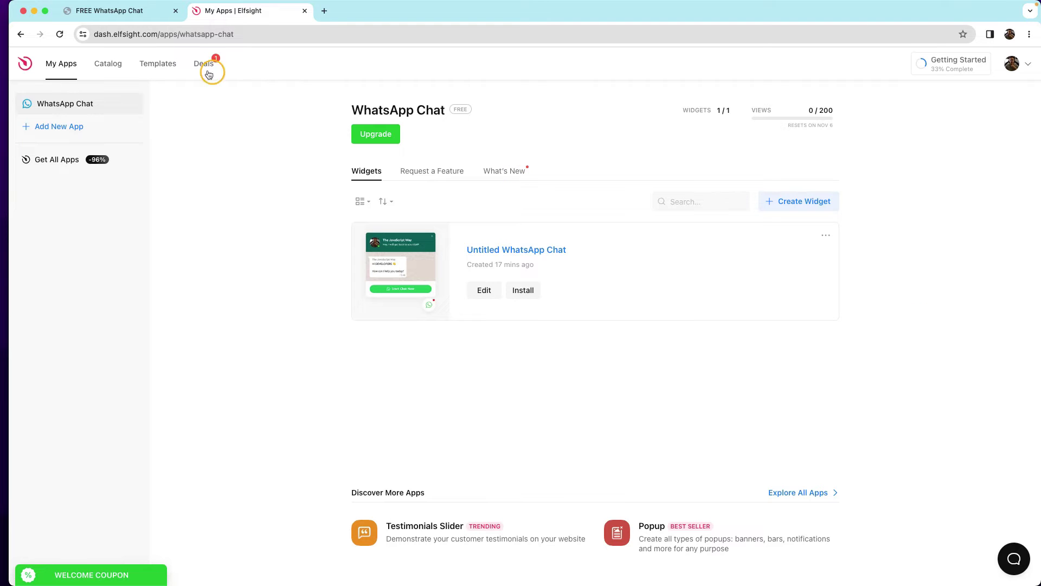
Compare the local widget page with the WhatsApp Chat dashboard, zooming in and back to normal size.
left_click(113, 10)
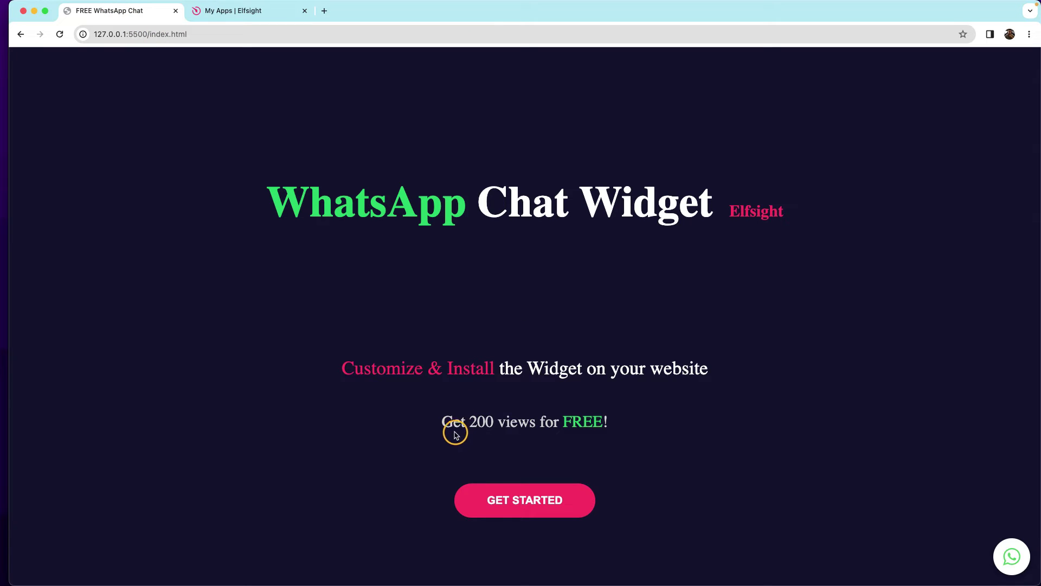
left_click(241, 11)
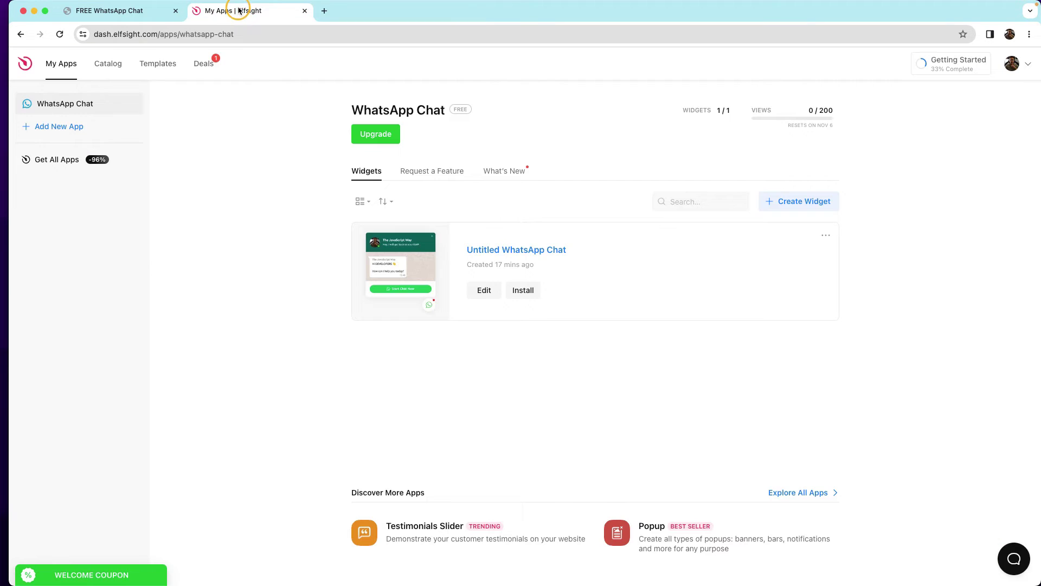
key("super+equal")
key("super+equal")
key("super+equal")
key("super+equal")
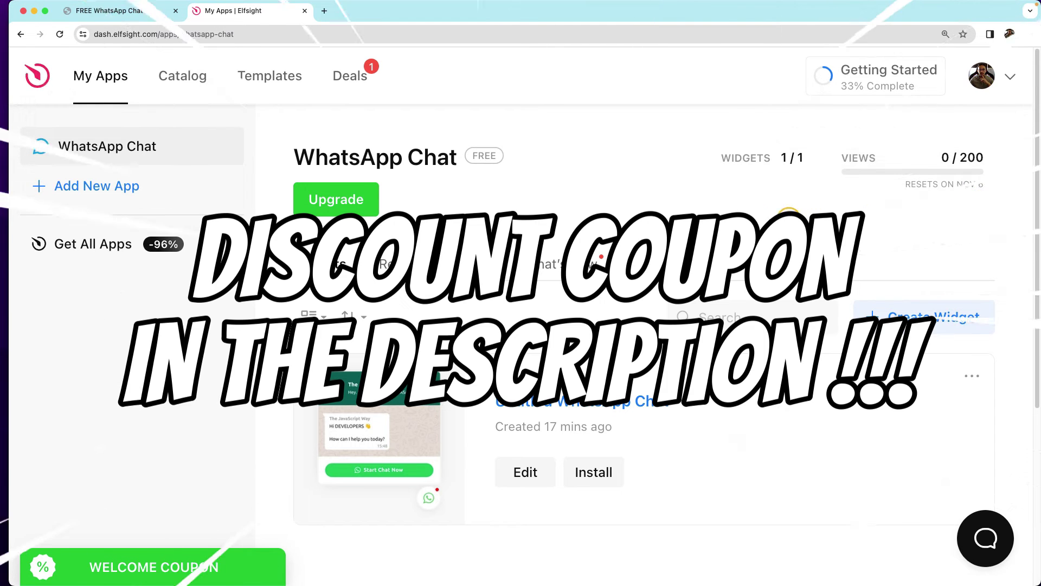
key("super+0")
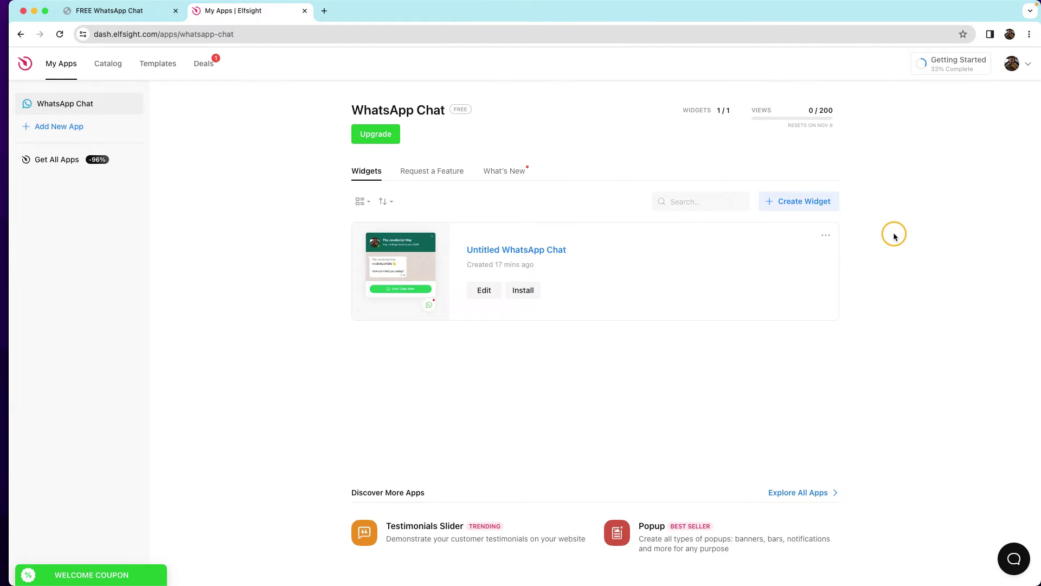
left_click(131, 13)
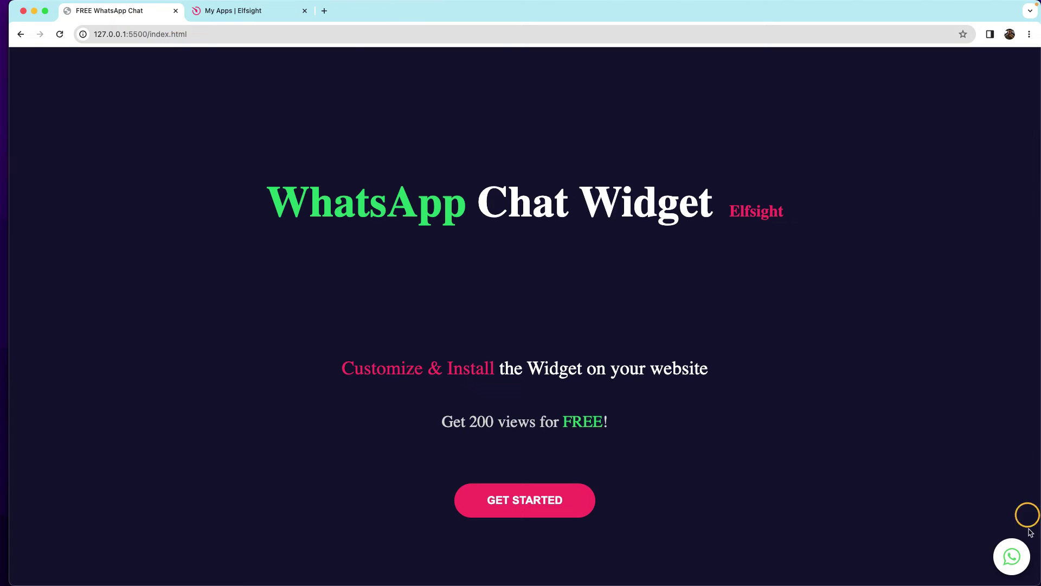
left_click(228, 19)
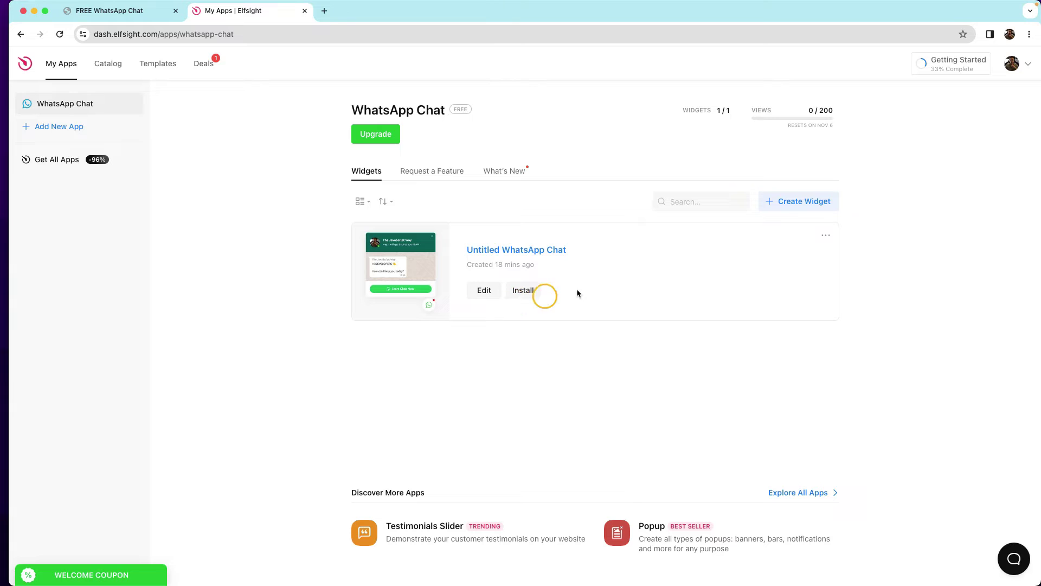
Delete 'Untitled WhatsApp Chat' from its options menu and confirm, then glance at the local page.
left_click(826, 236)
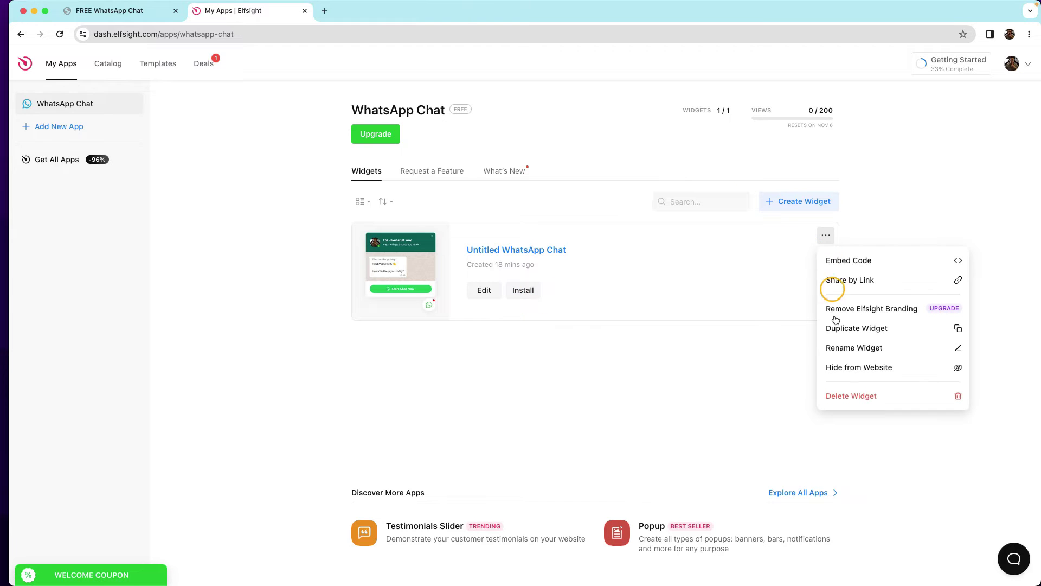
left_click(847, 397)
left_click(617, 343)
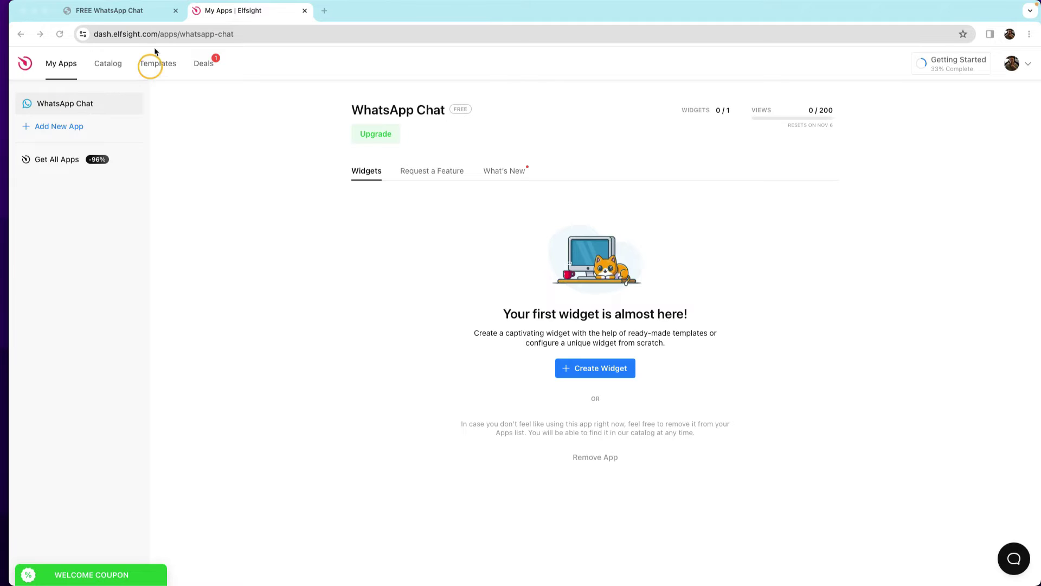
left_click(123, 12)
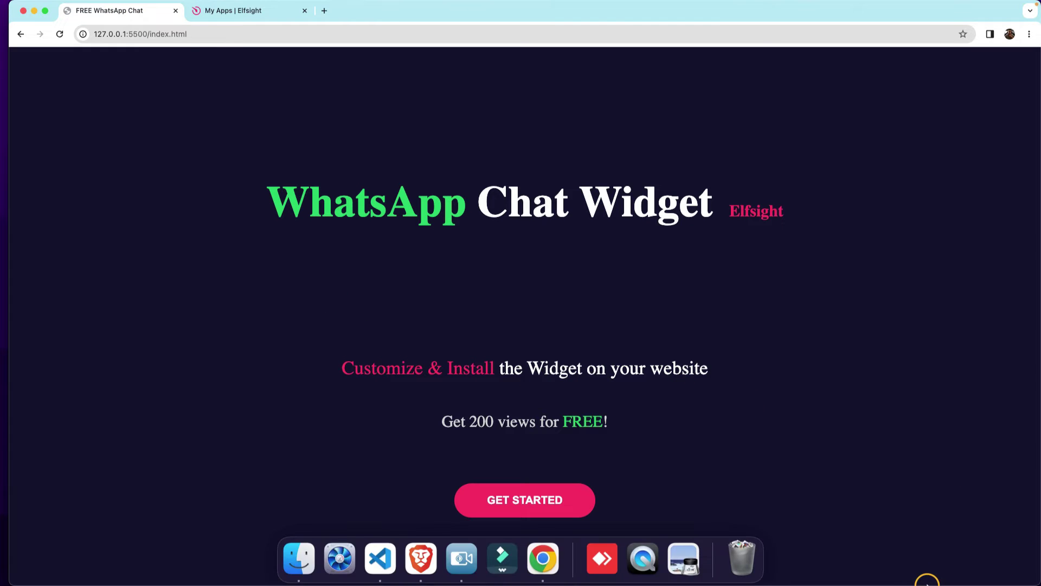
left_click(208, 11)
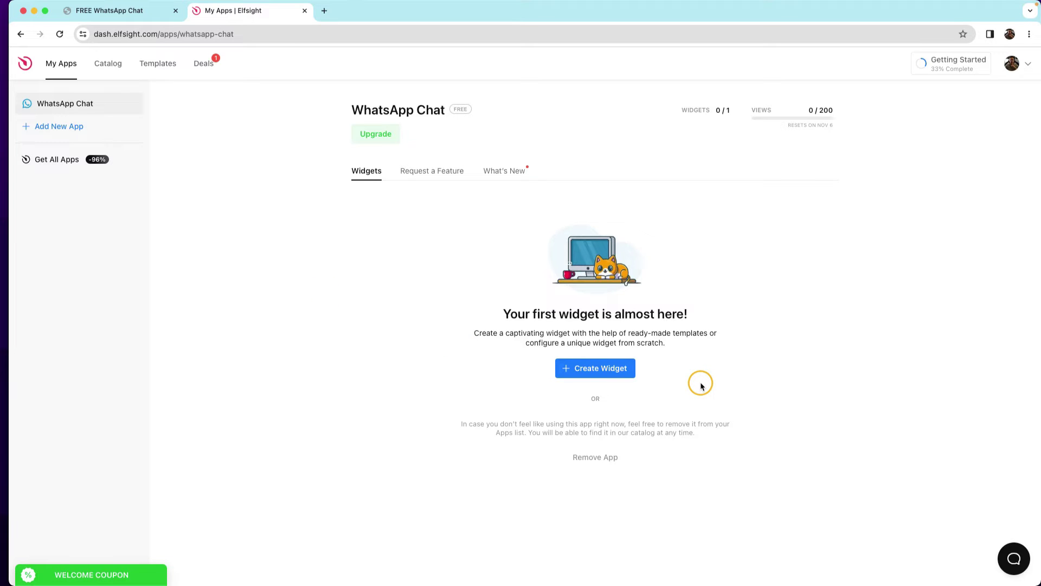
Create a new WhatsApp Chat widget with the General template and begin entering its phone number.
left_click(618, 367)
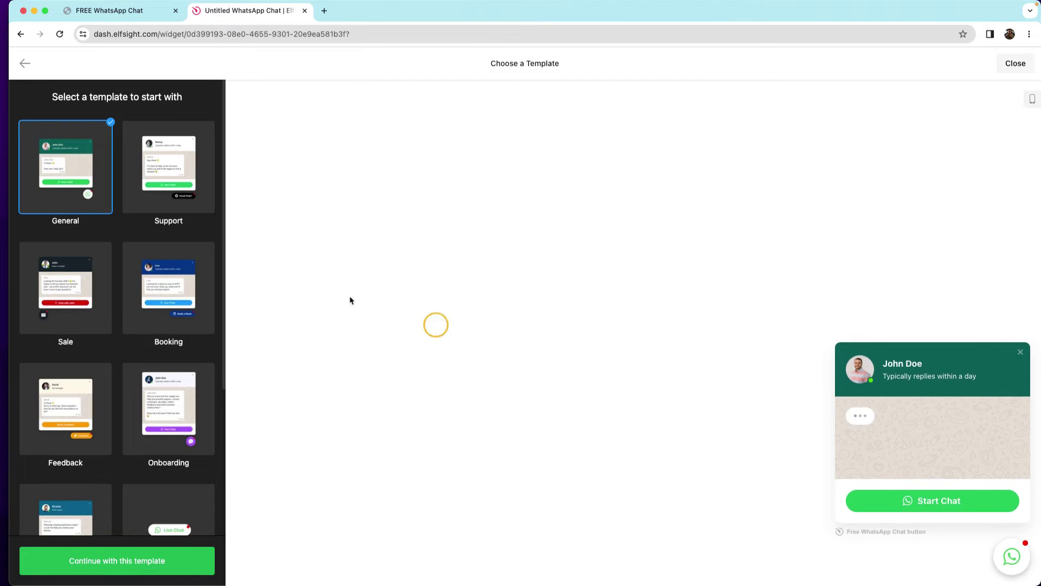
scroll(106, 293, "down", 5)
scroll(109, 326, "up", 5)
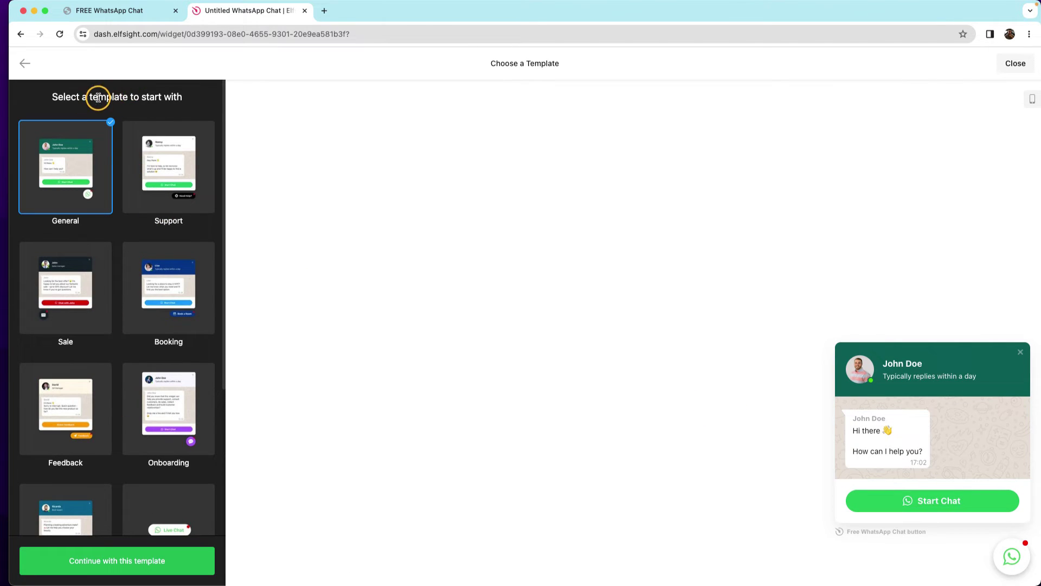
scroll(134, 340, "down", 4)
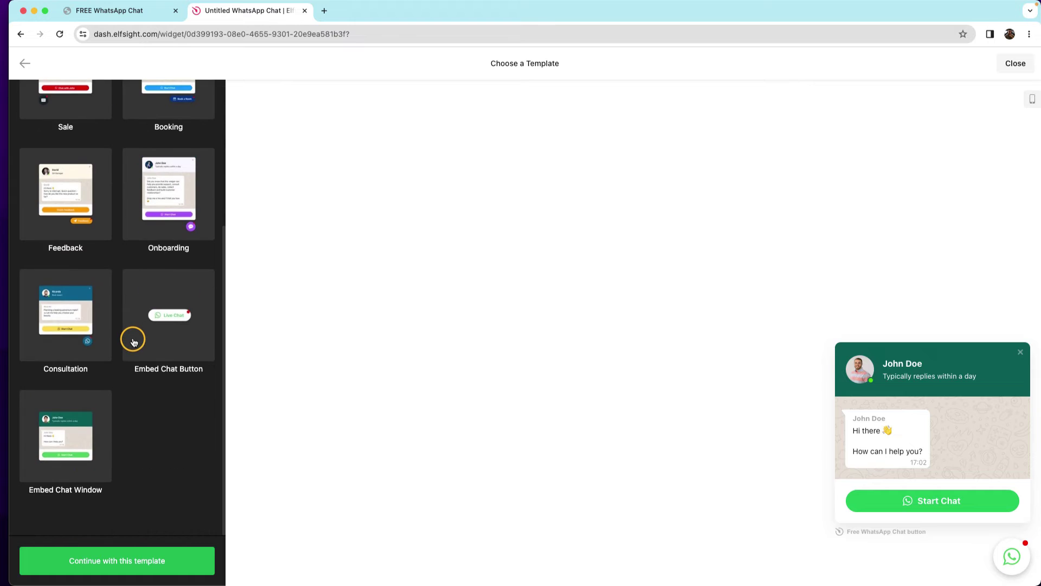
scroll(134, 341, "up", 4)
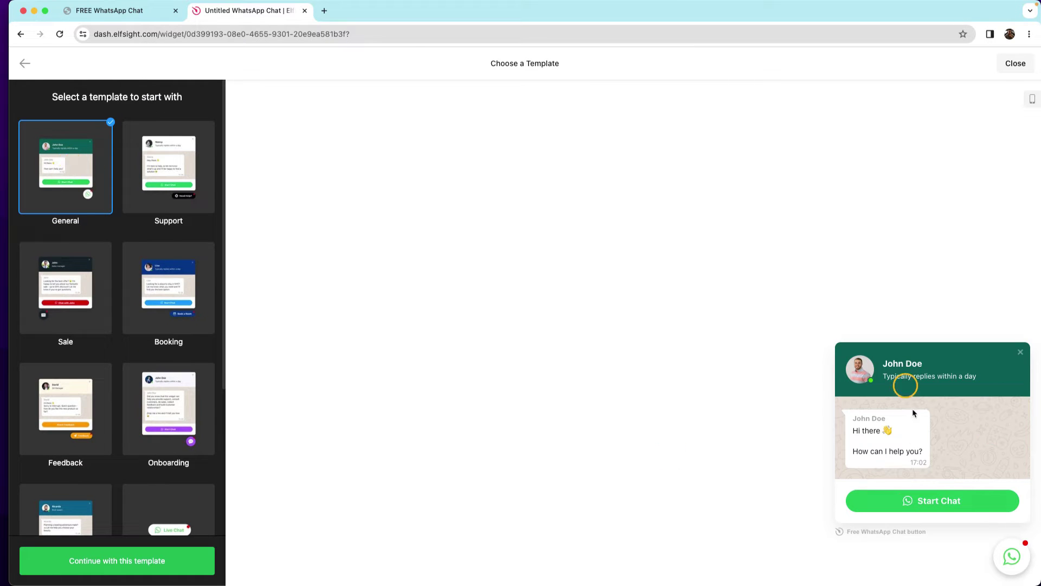
left_click(125, 567)
left_click(118, 123)
key("super+equal")
key("super+equal")
key("super+equal")
key("super+equal")
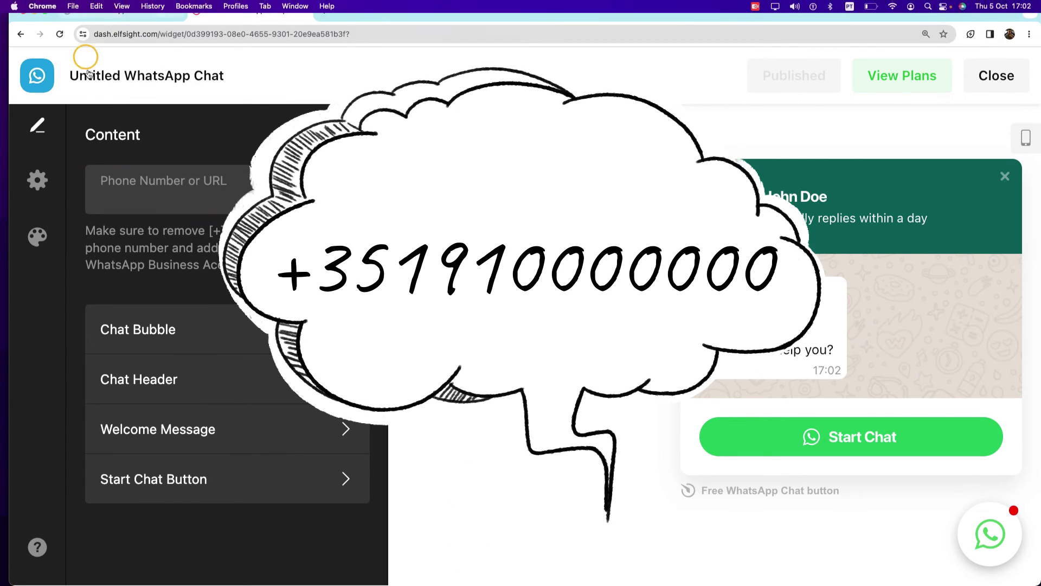
left_click(103, 10)
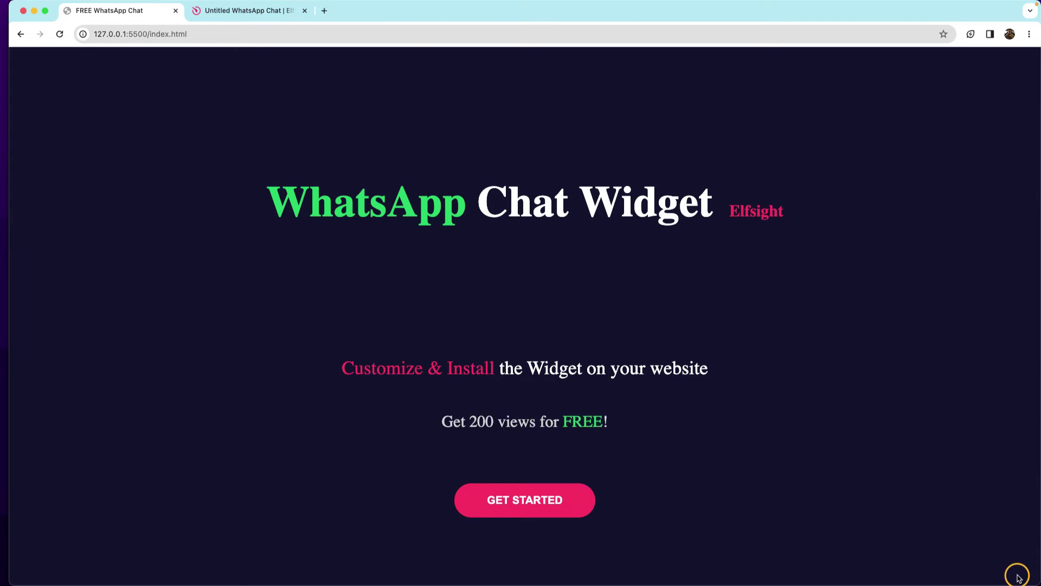
left_click(217, 37)
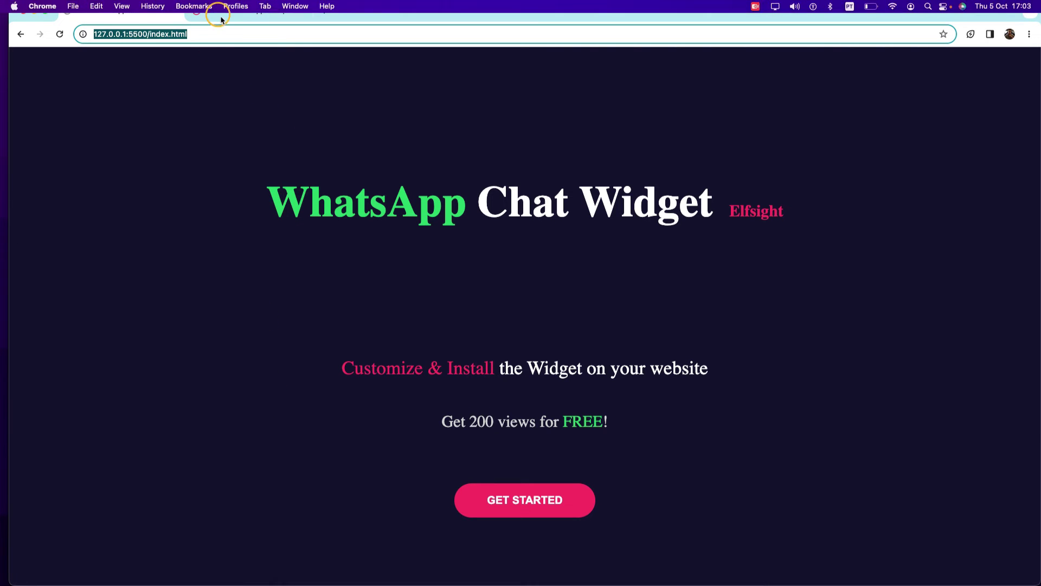
left_click(221, 19)
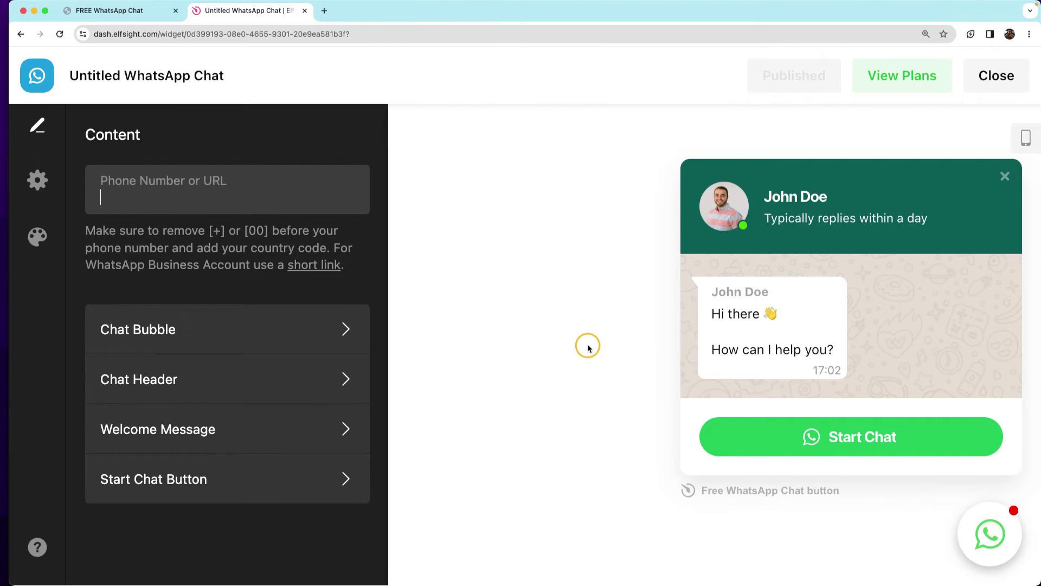
key("super+minus")
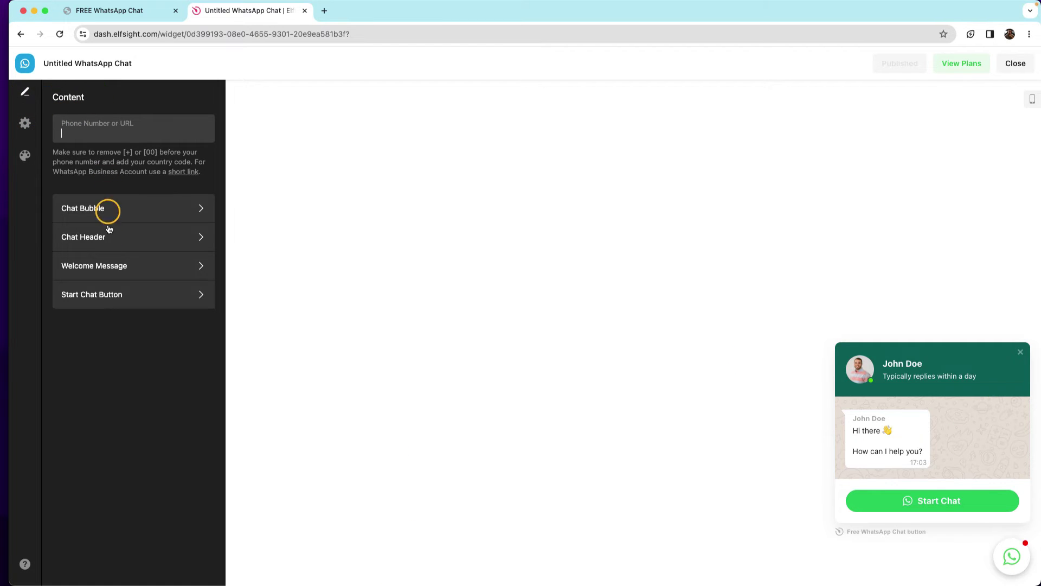
left_click(26, 123)
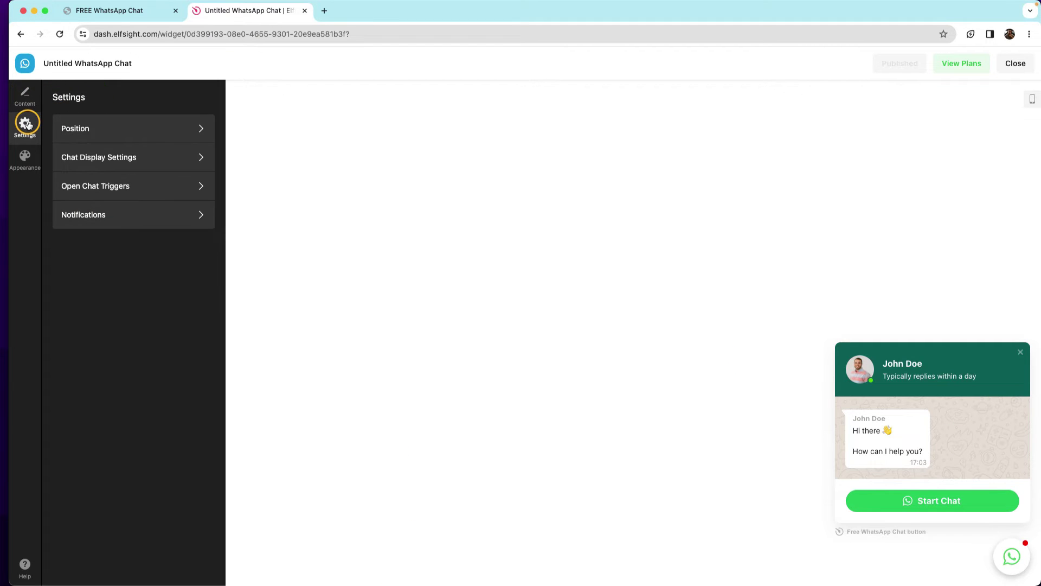
left_click(24, 162)
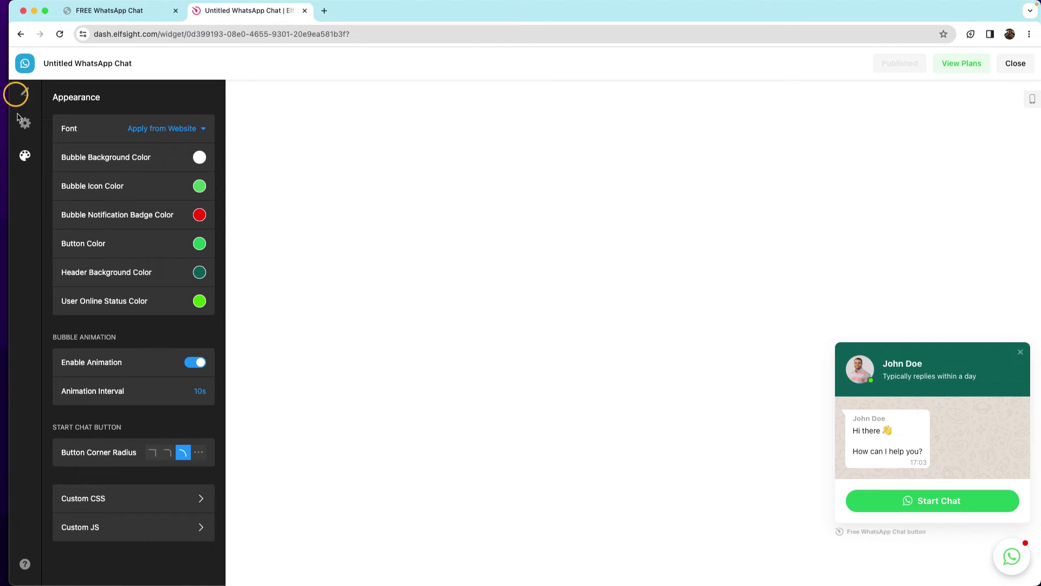
left_click(25, 130)
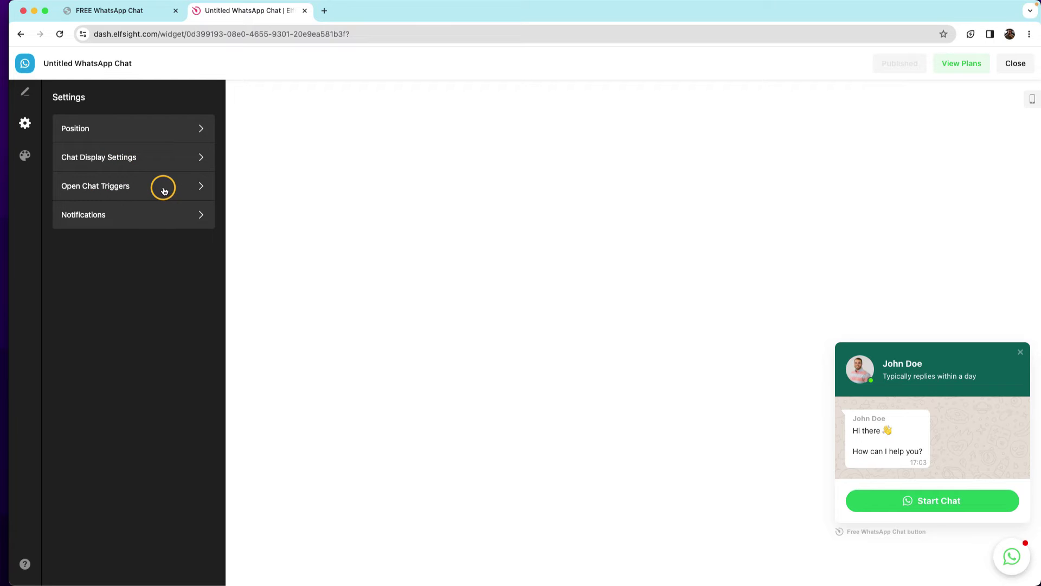
left_click(164, 190)
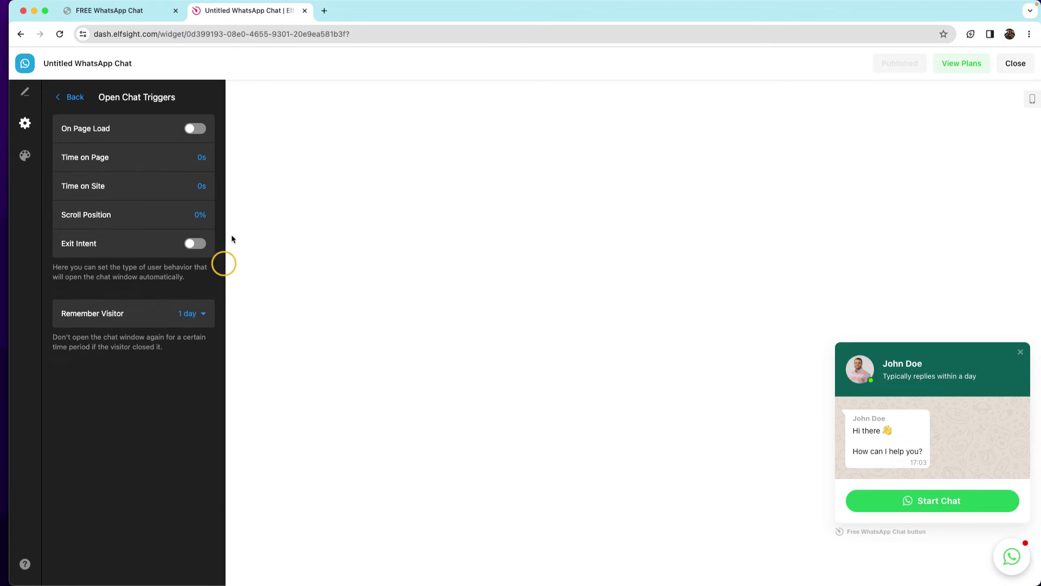
left_click(25, 125)
left_click(21, 97)
left_click(128, 123)
left_click(18, 98)
left_click(86, 133)
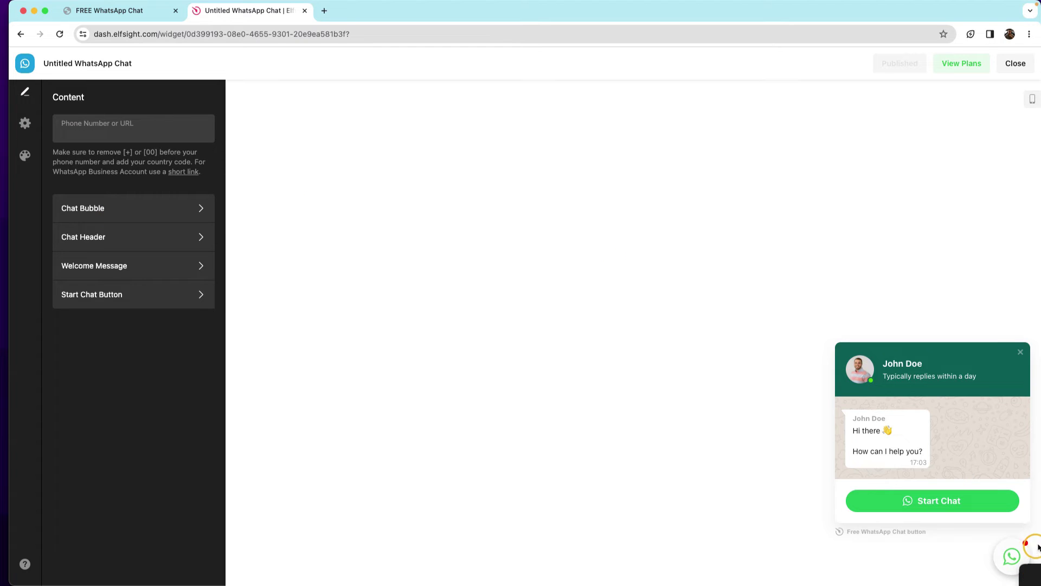
left_click(121, 210)
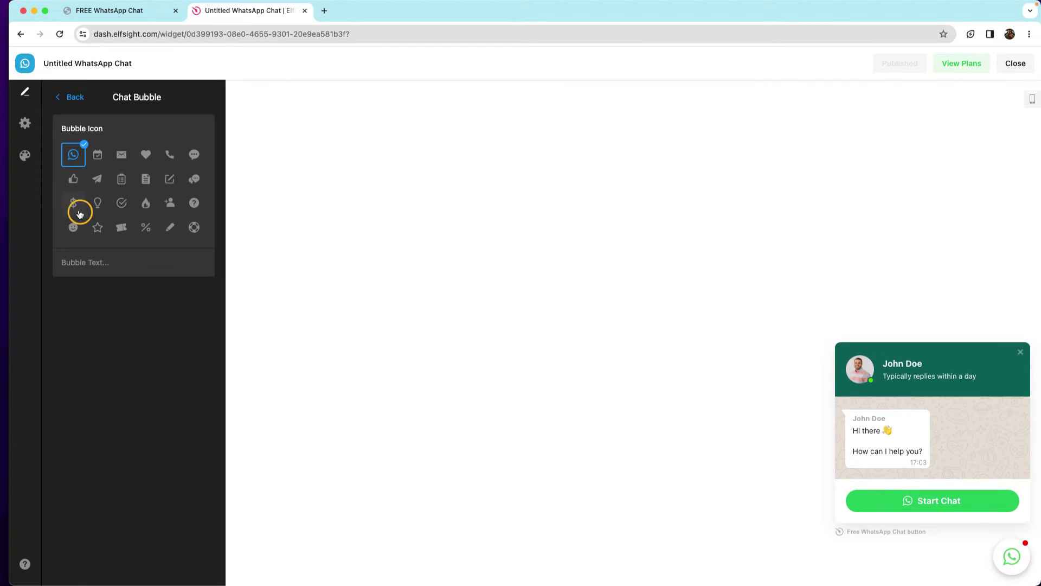
left_click(97, 212)
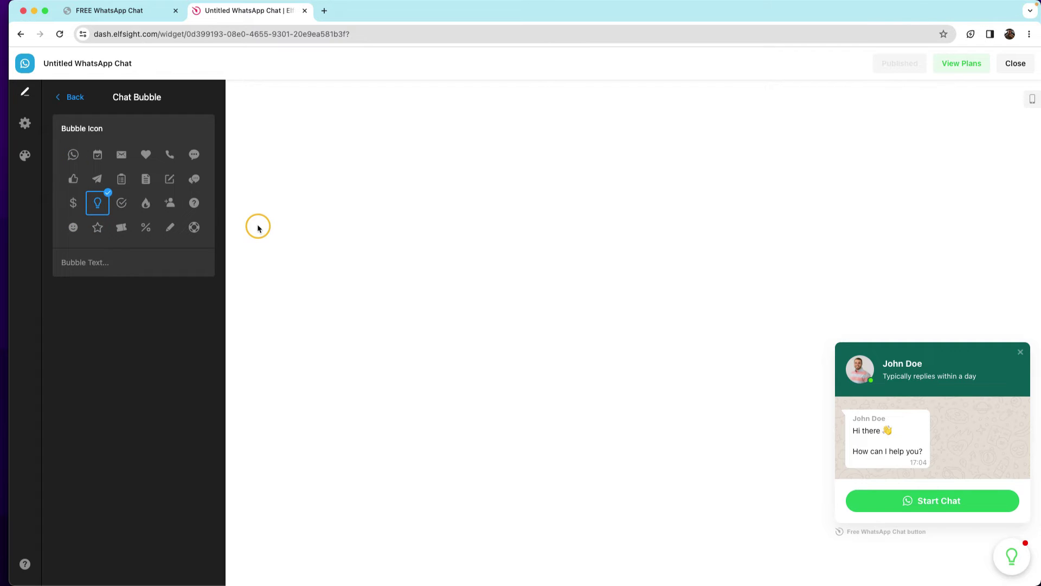
left_click(198, 206)
left_click(146, 155)
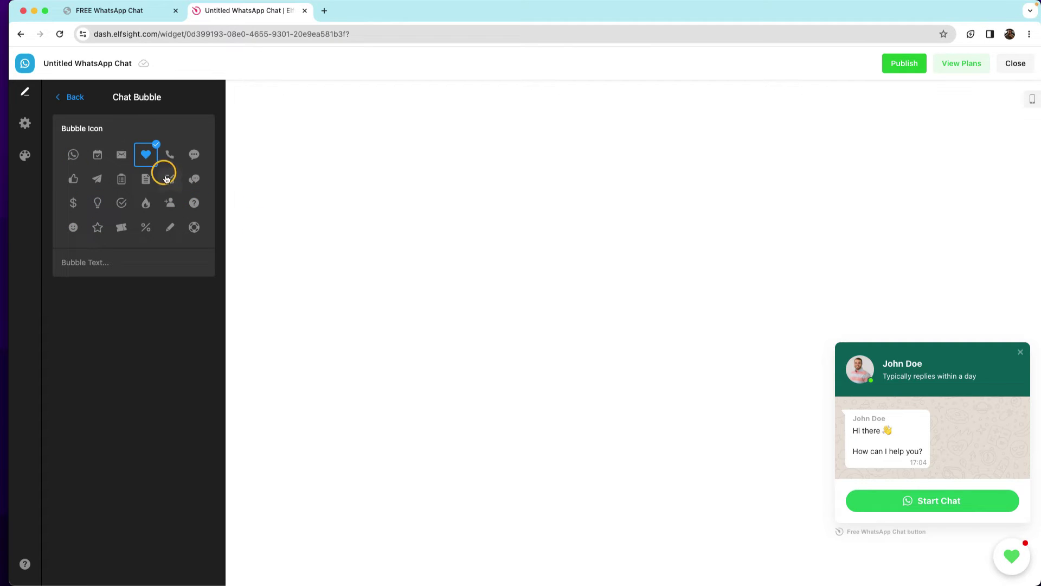
left_click(76, 154)
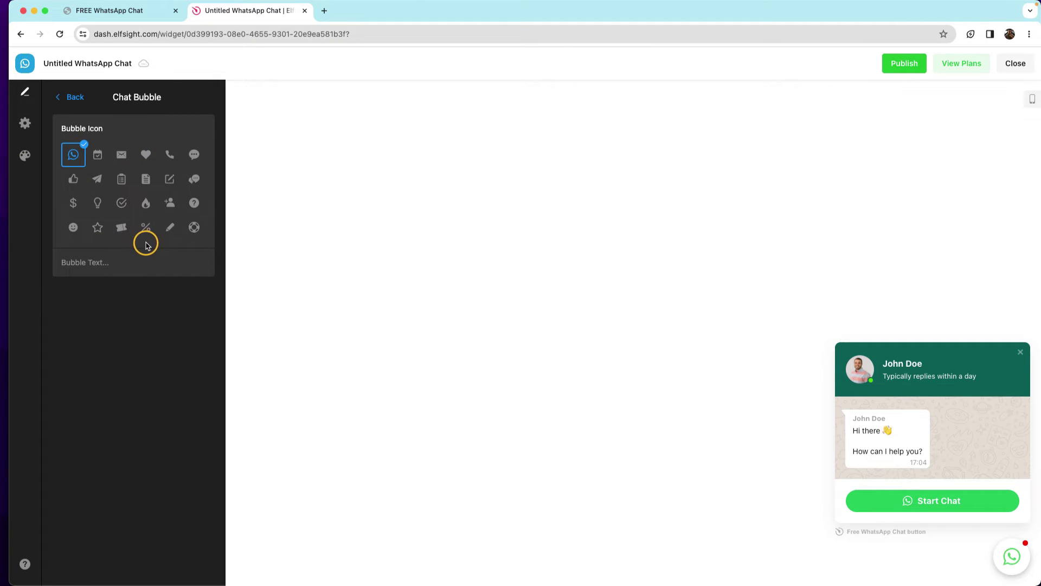
left_click(80, 107)
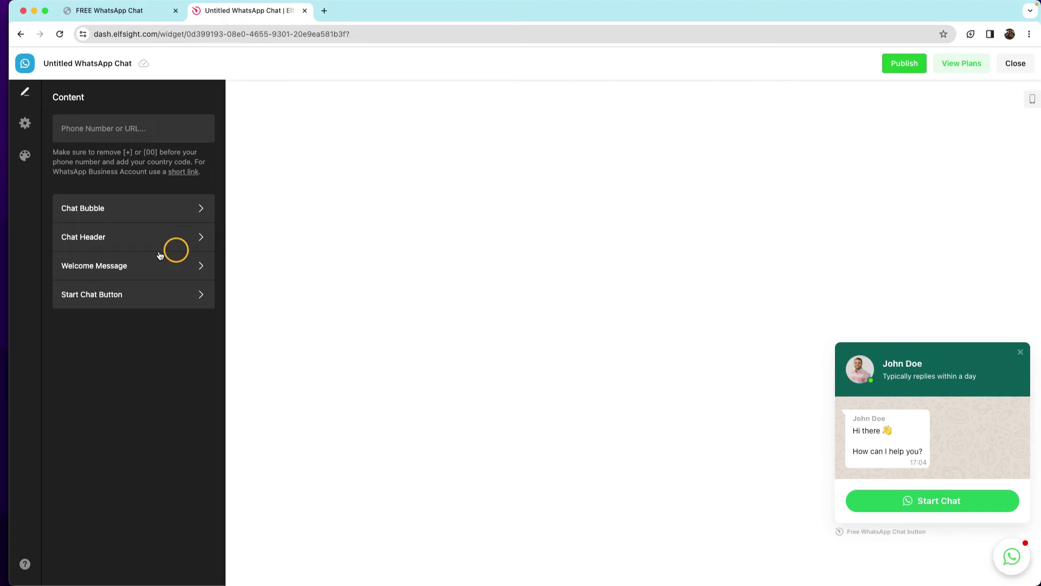
left_click(128, 240)
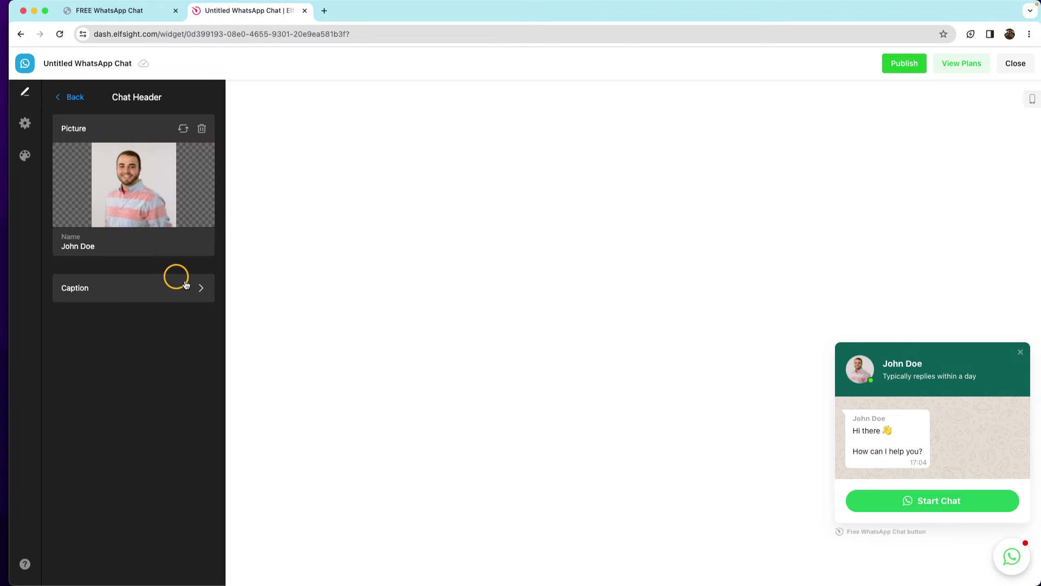
Upload TJW.jpeg from the computer as the chat header picture.
left_click(183, 128)
left_click(228, 169)
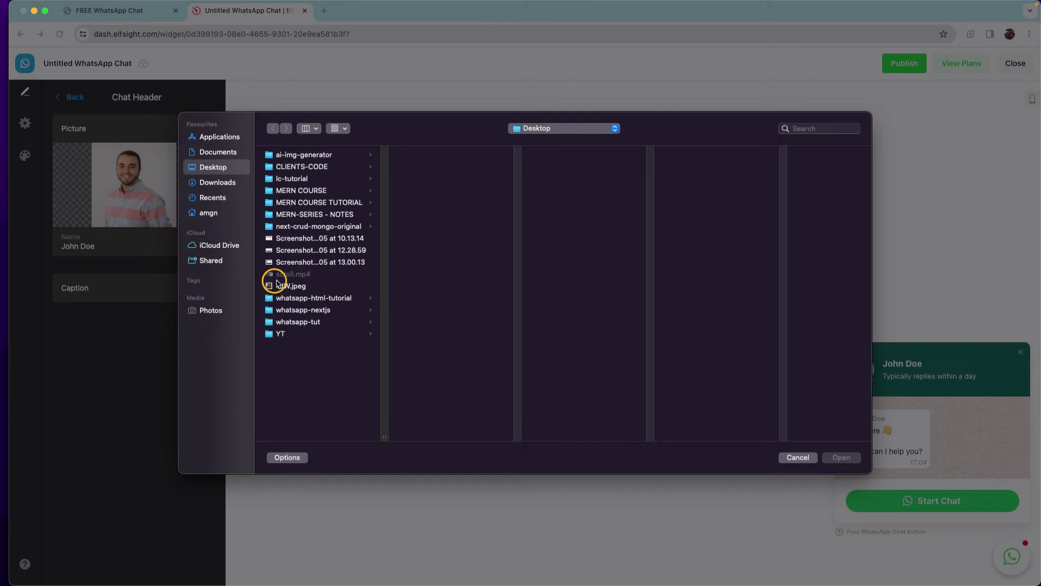
left_click(287, 286)
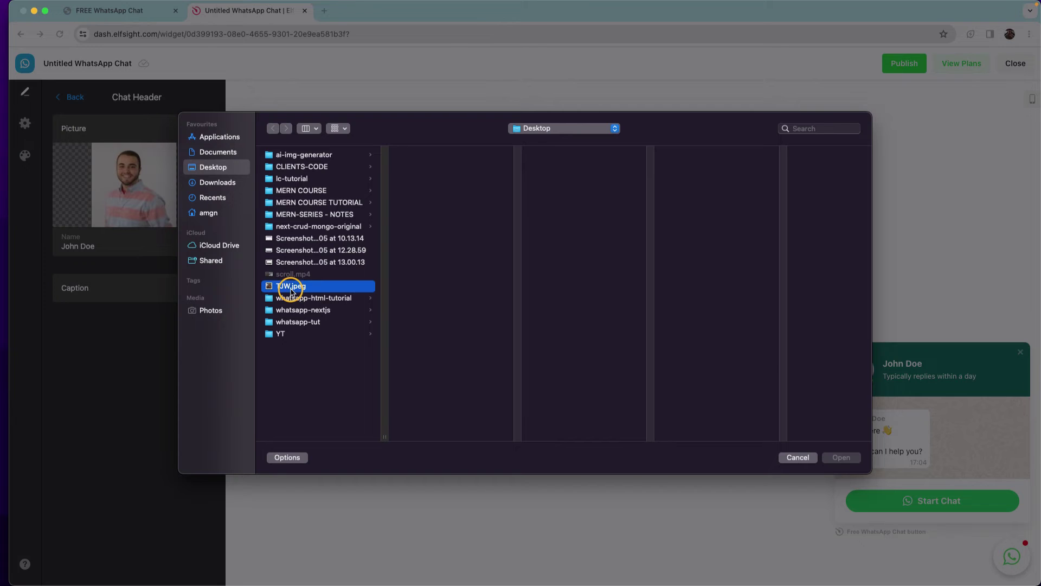
left_click(849, 457)
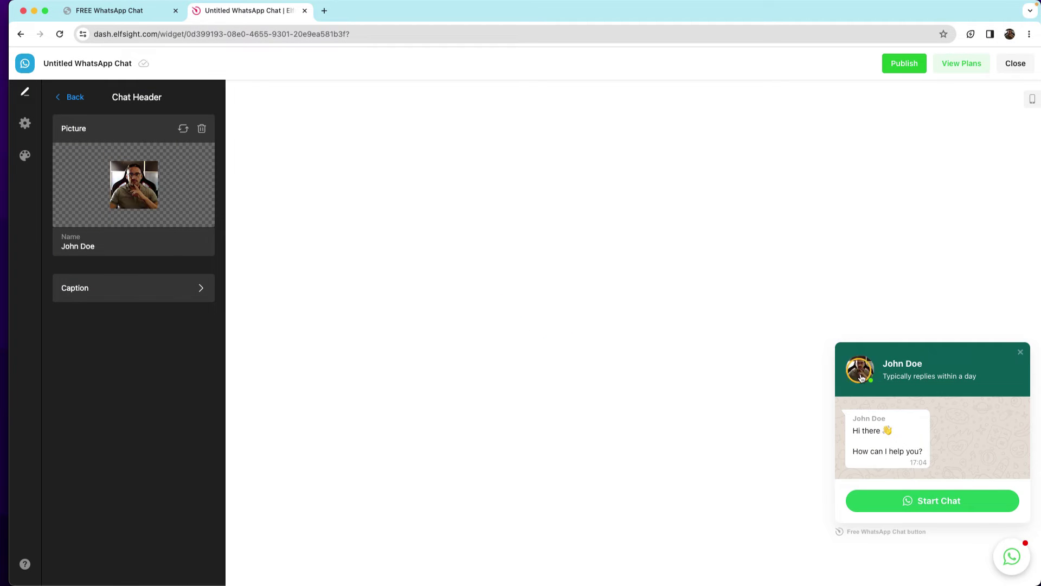
Rename the header contact to 'The JavaScript Way'.
left_click(112, 245)
key("BackSpace")
type("The JavaScript Way")
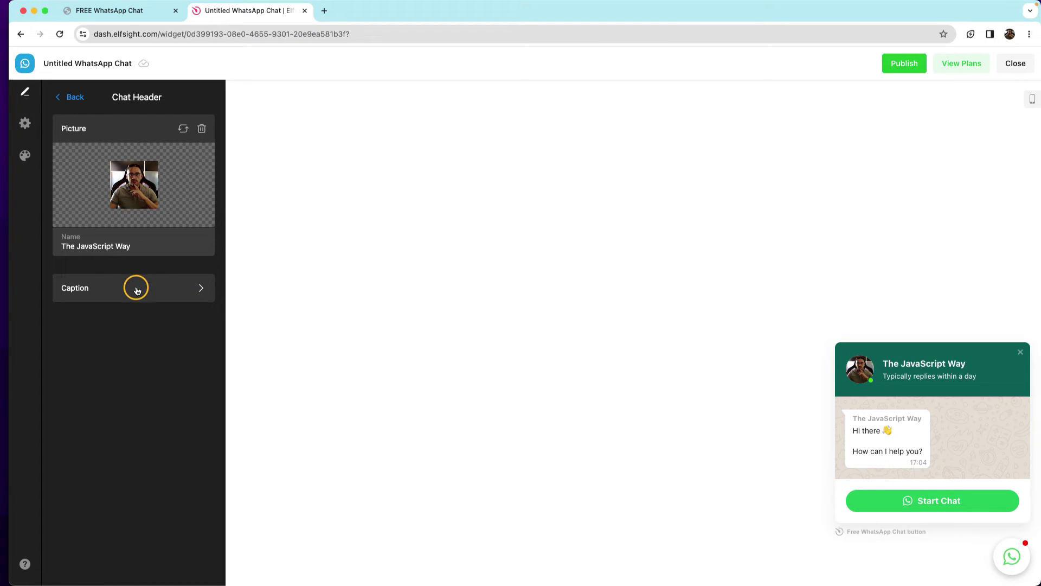
left_click(136, 288)
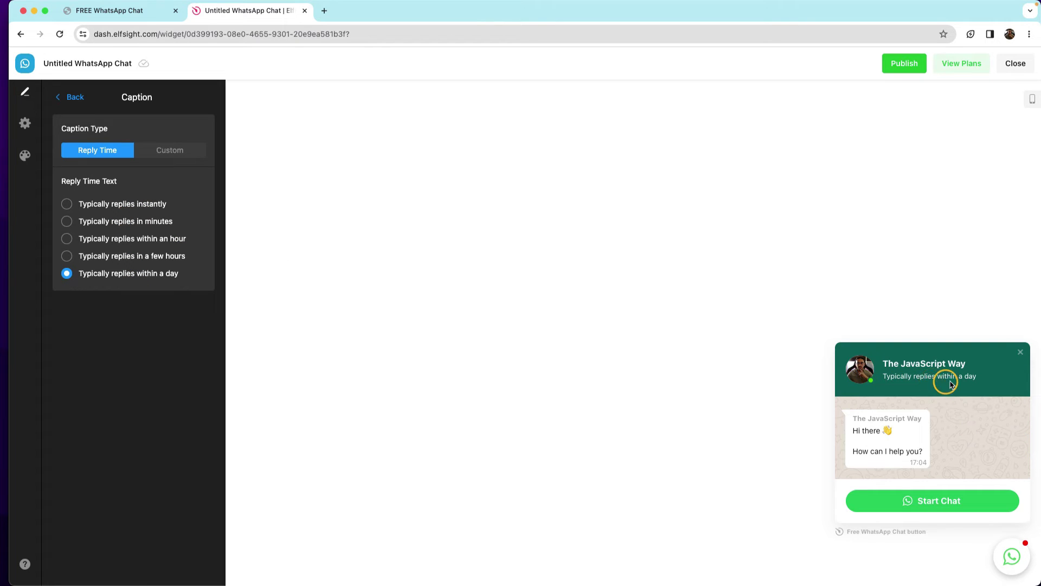
Try the preset 'Typically replies…' captions, then switch the header caption to Custom.
left_click(139, 221)
left_click(140, 256)
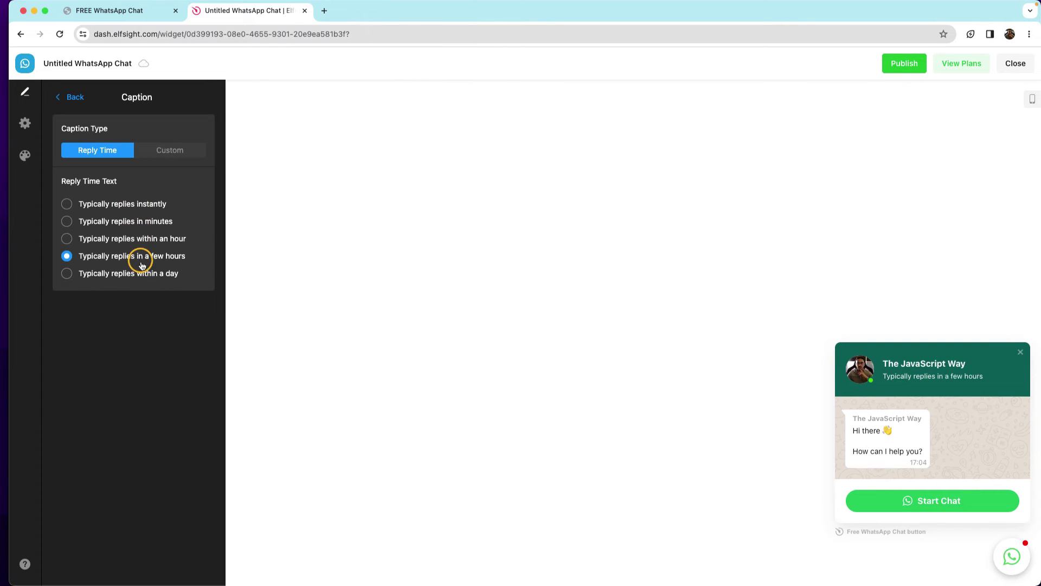
left_click(138, 239)
left_click(137, 222)
left_click(135, 205)
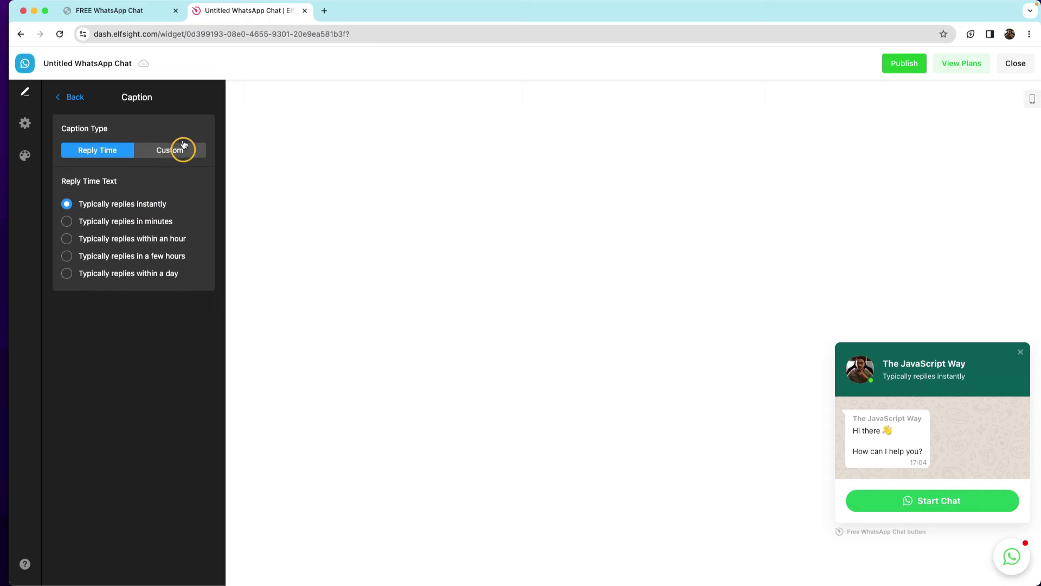
left_click(175, 150)
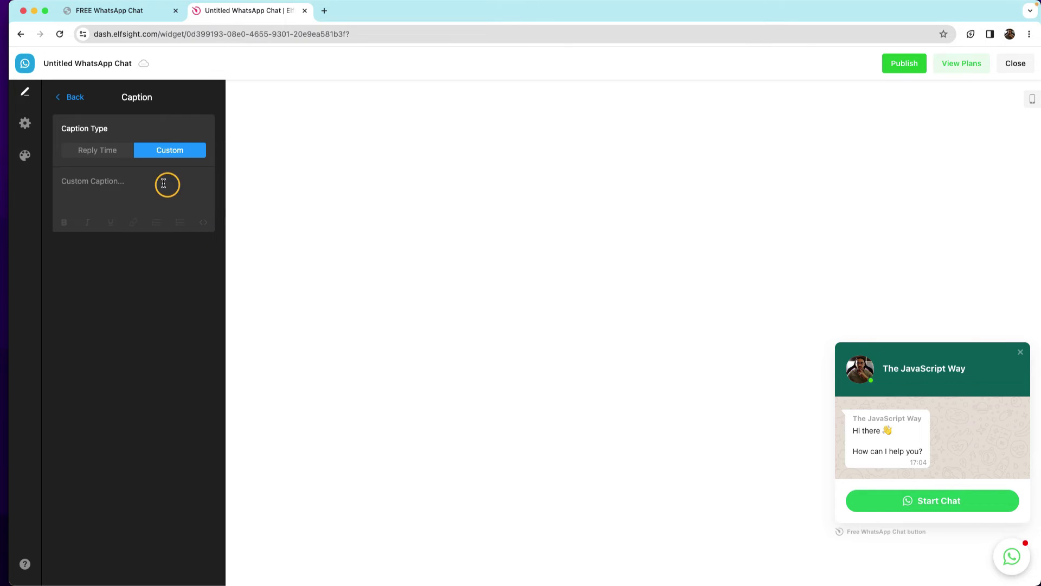
Enter the caption 'Hi. I will get back to you ASAP!' and return to the Content list.
left_click(116, 181)
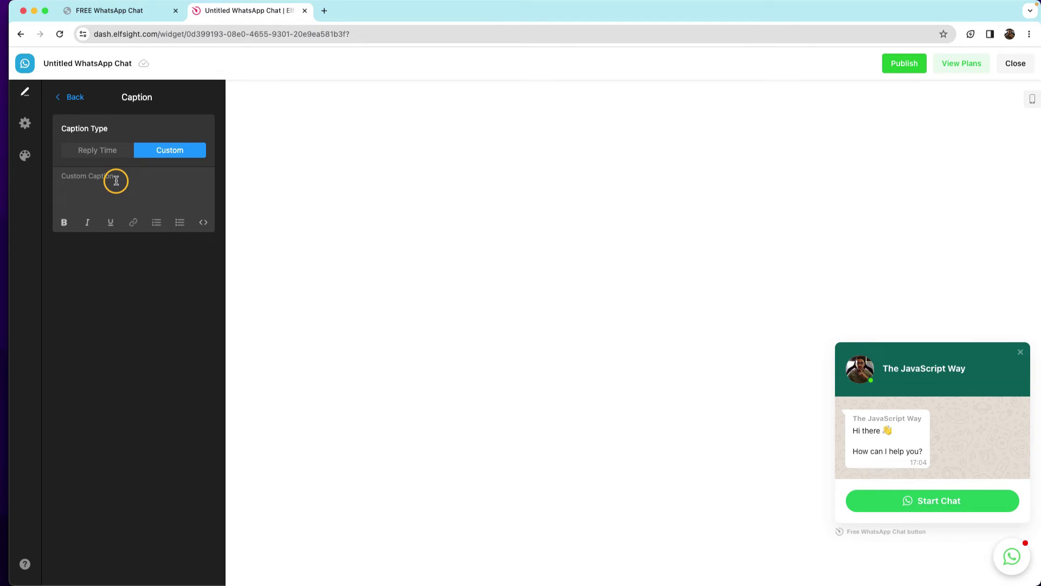
type("H")
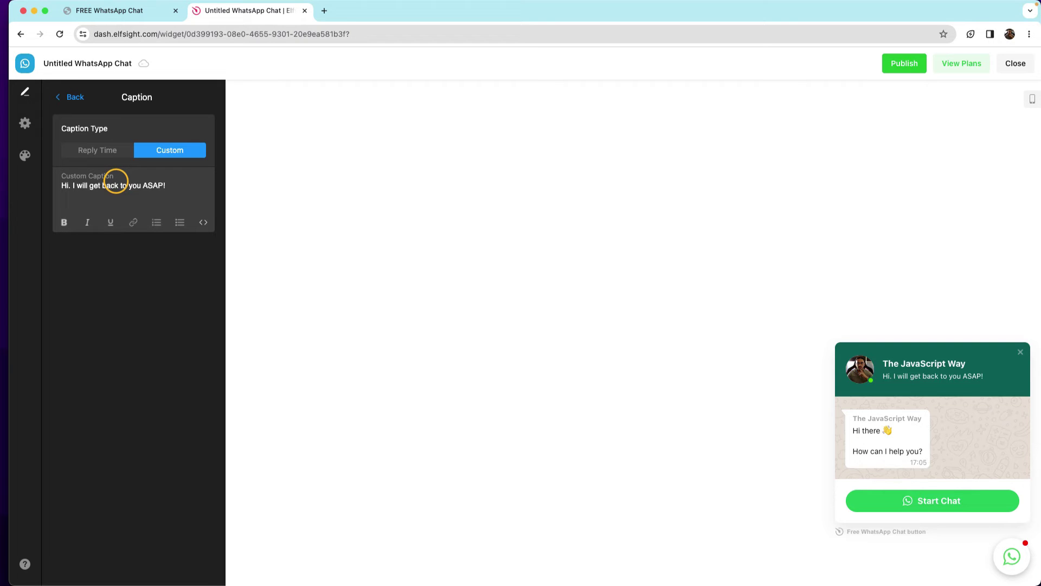
key("super+s")
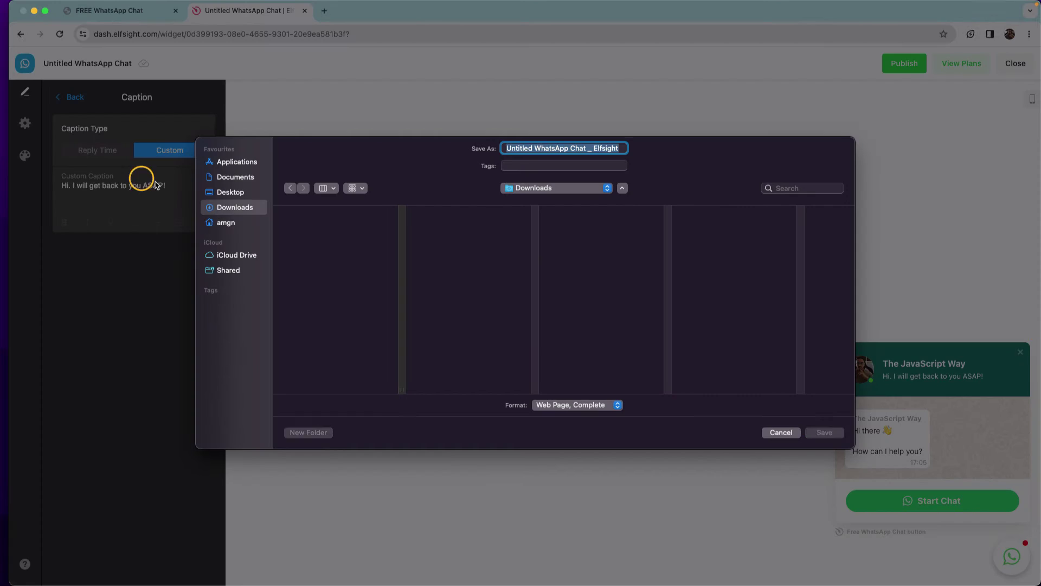
left_click(780, 429)
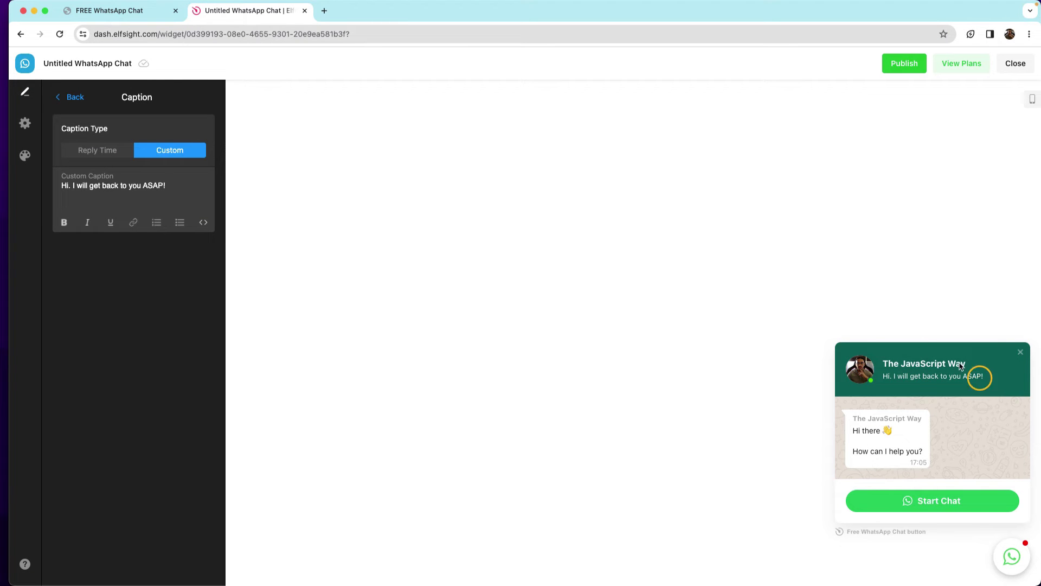
left_click(68, 101)
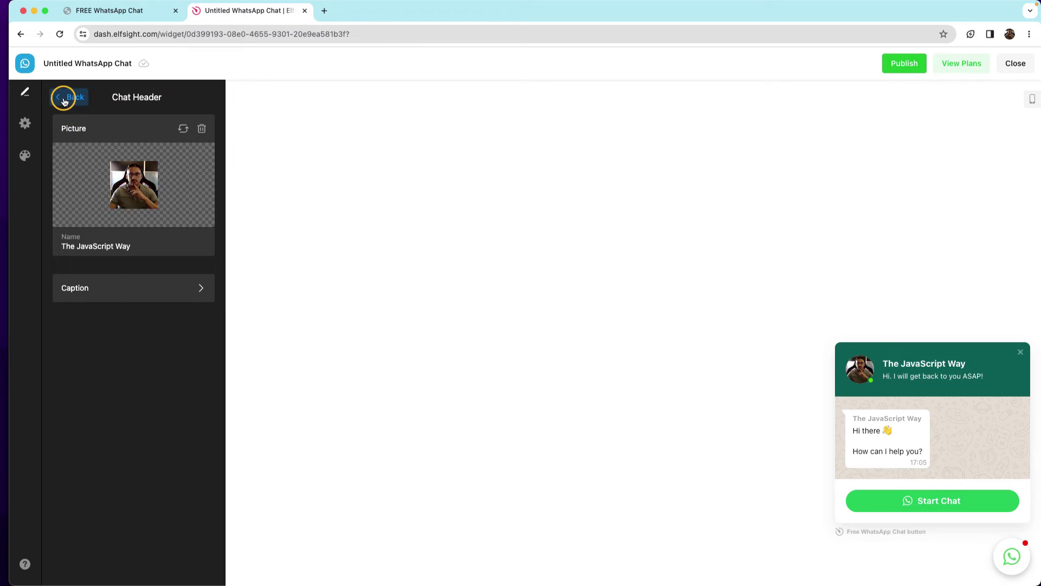
left_click(63, 98)
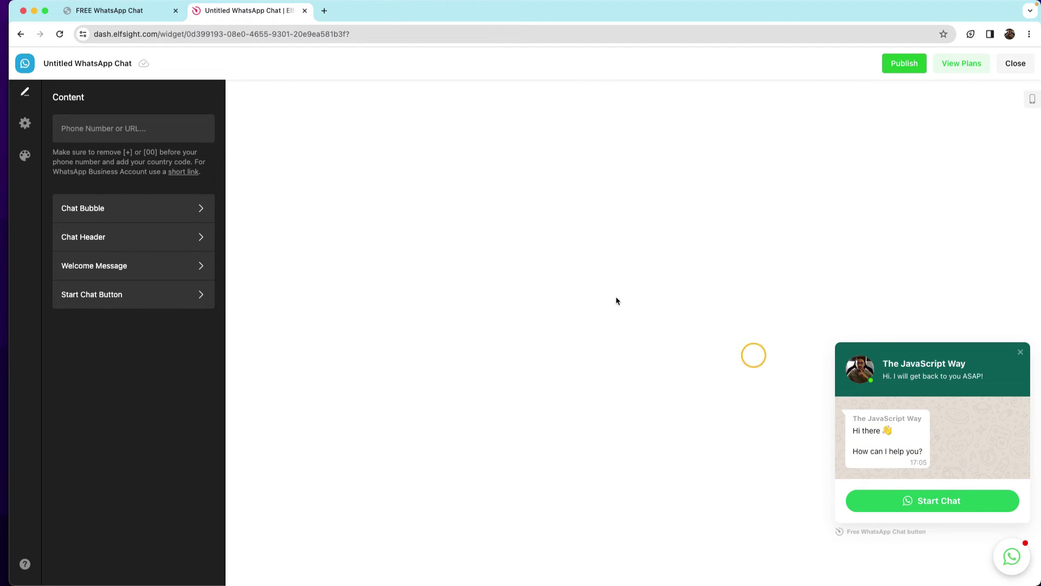
In Welcome Message, change the greeting to 'Hi Developers' and add ', today' to the question.
left_click(90, 269)
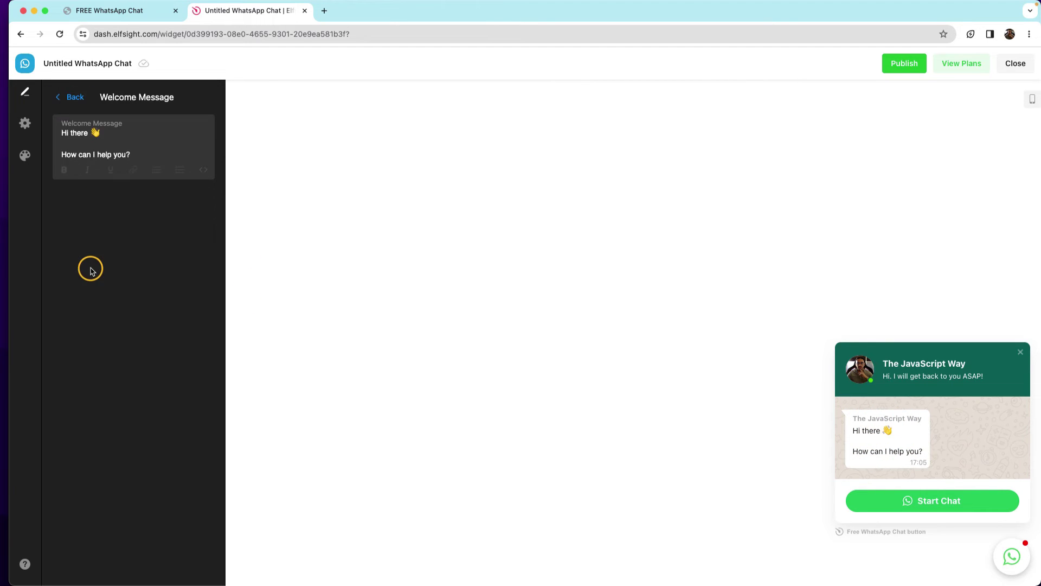
left_click(88, 133)
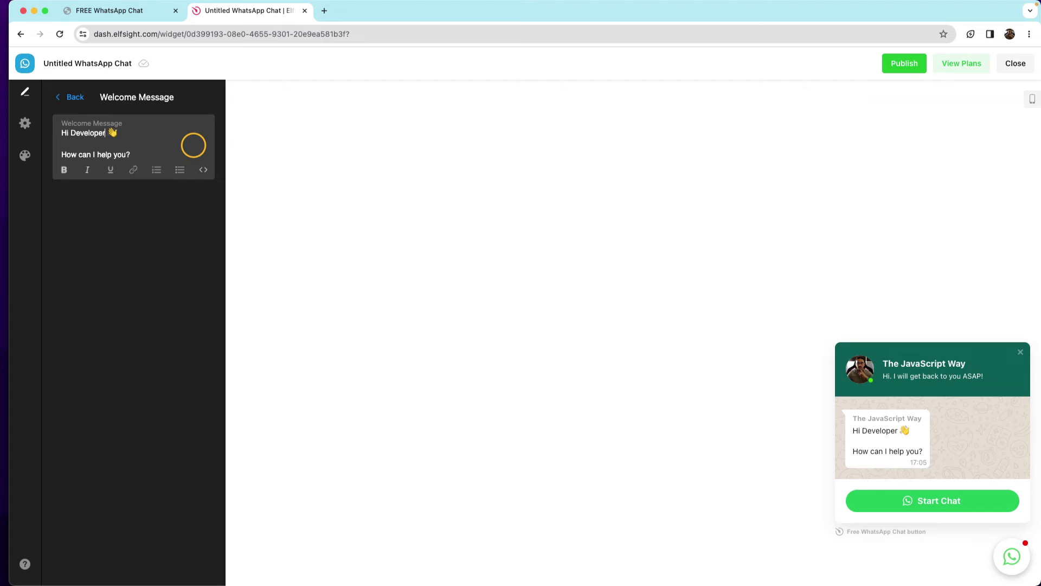
left_click(127, 154)
type(", today")
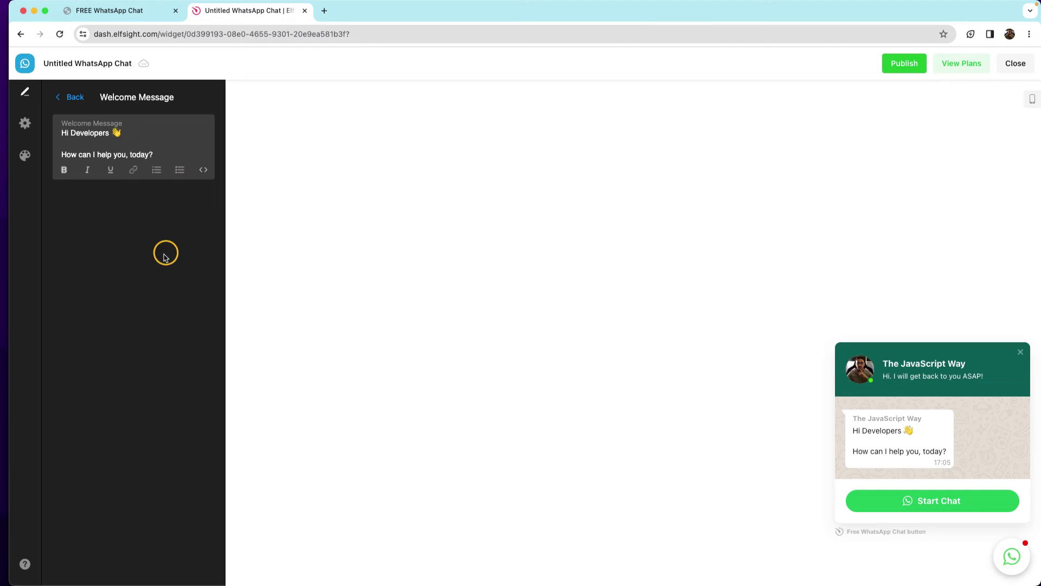
left_click(164, 253)
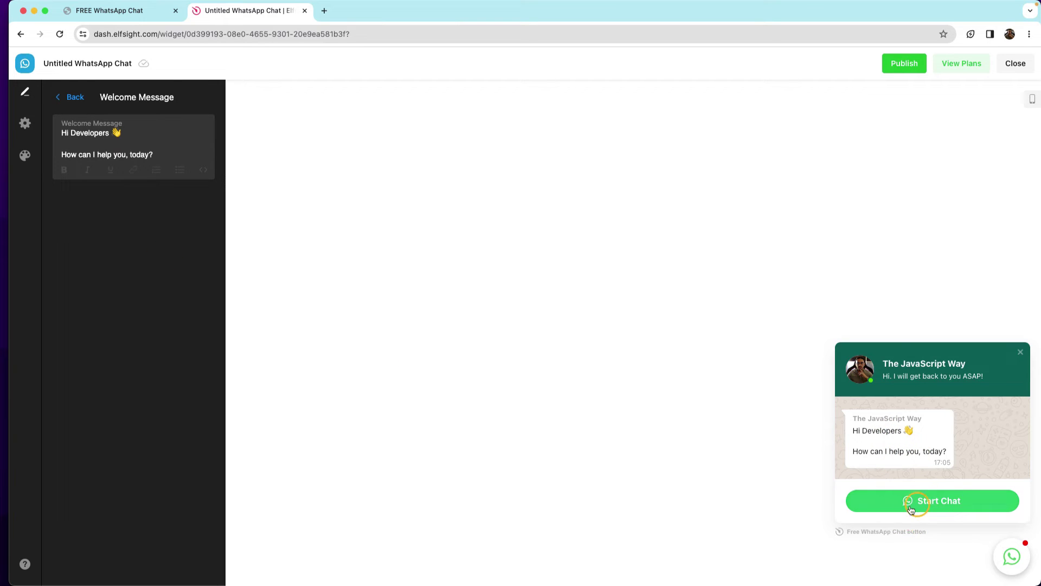
left_click(61, 97)
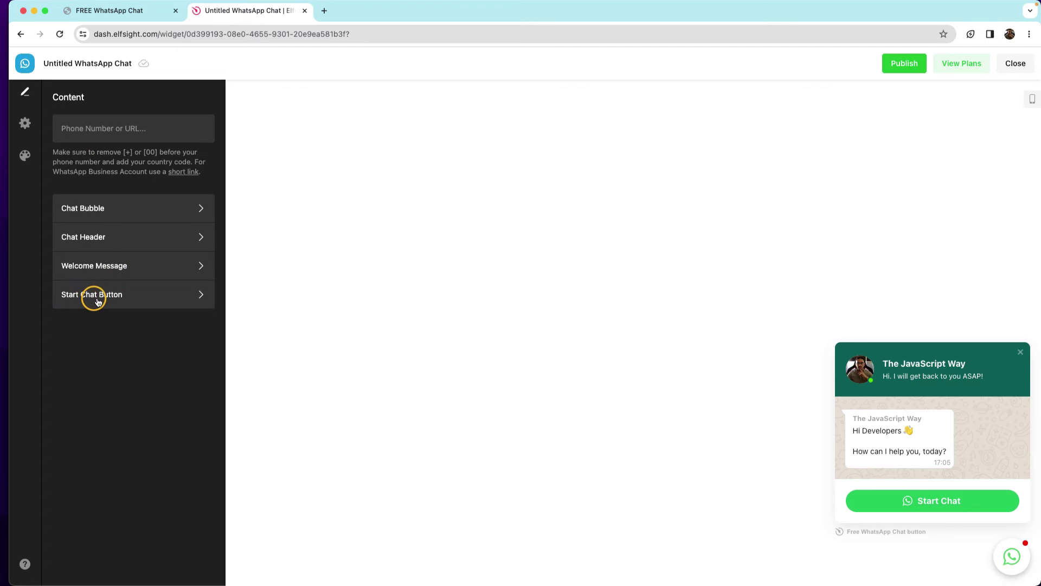
Keep the start chat button icon shown and change its label to 'Start Chat Now'.
left_click(158, 298)
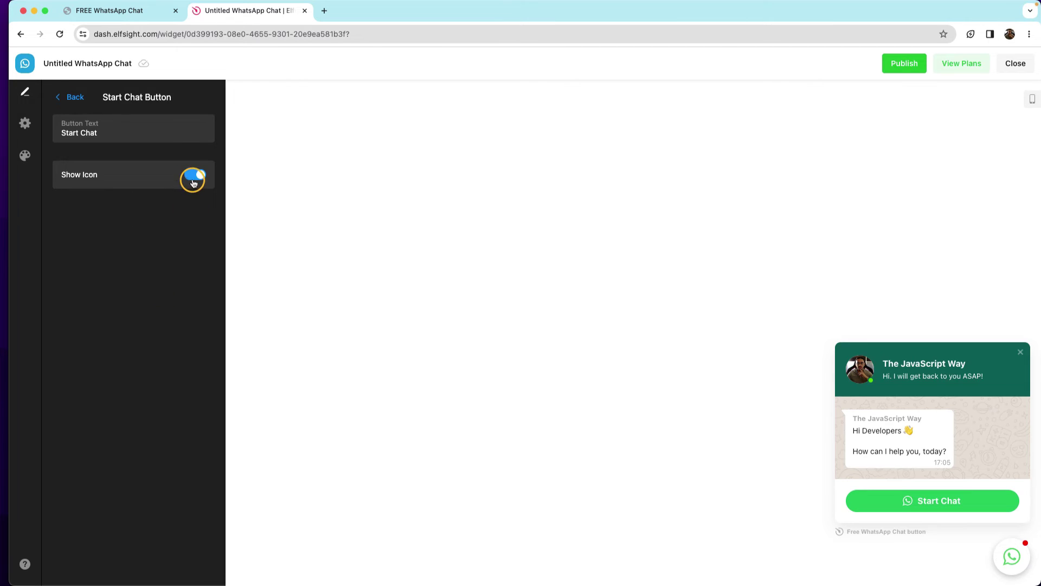
left_click(193, 175)
left_click(193, 175)
left_click(107, 130)
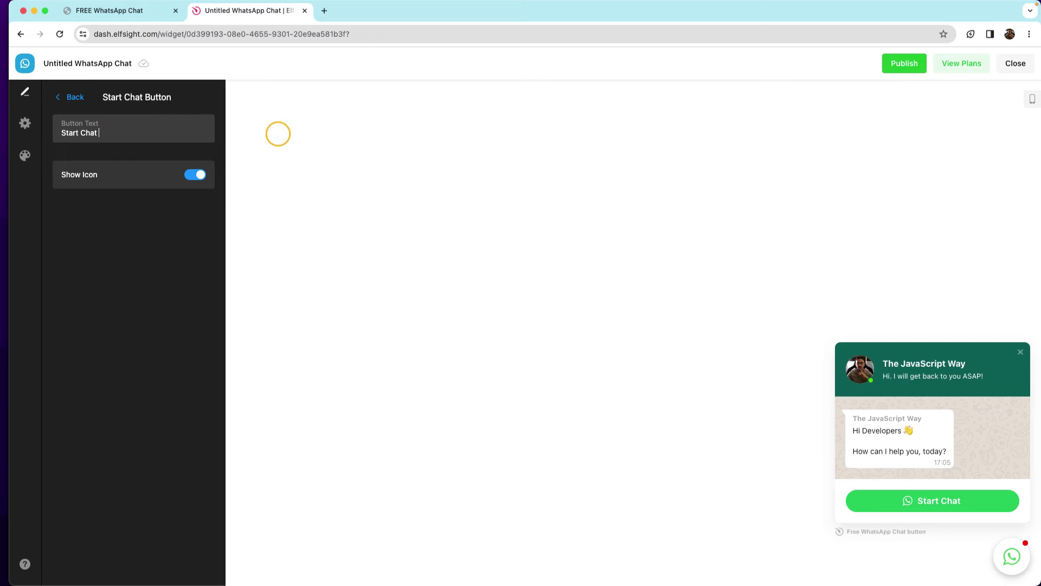
type("NOW")
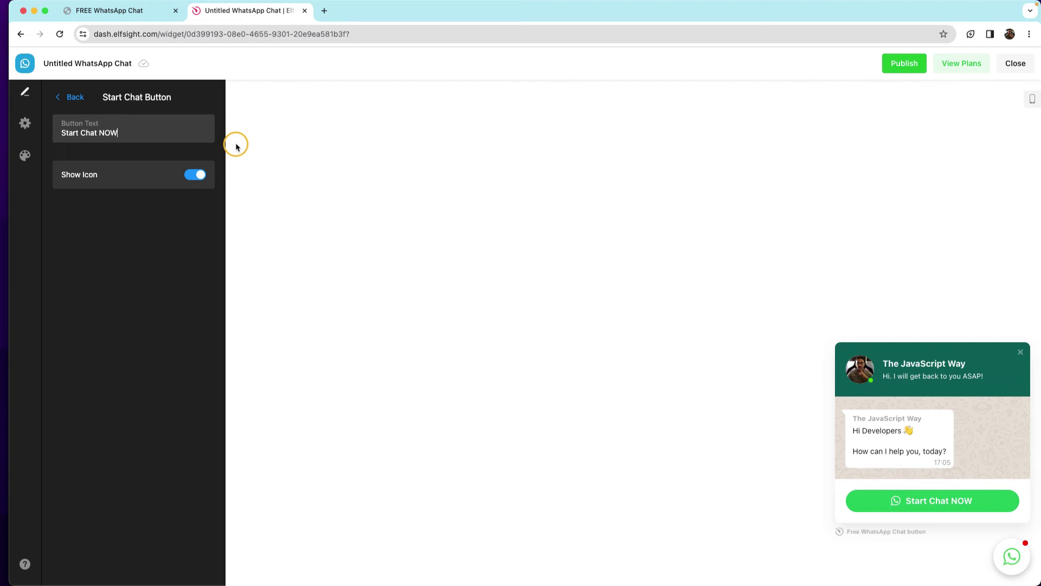
key("BackSpace")
key("BackSpace")
type("ow")
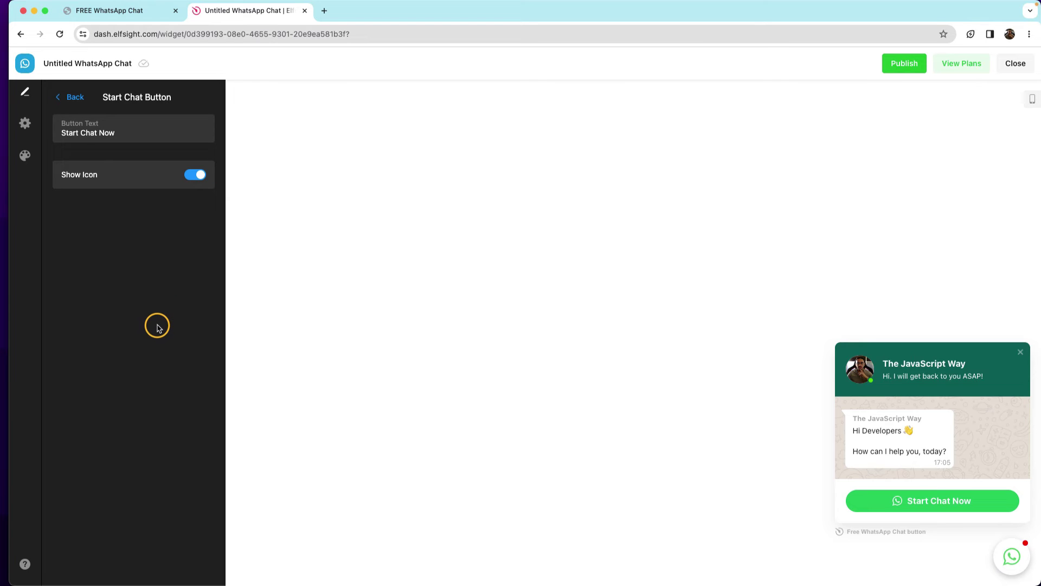
left_click(58, 98)
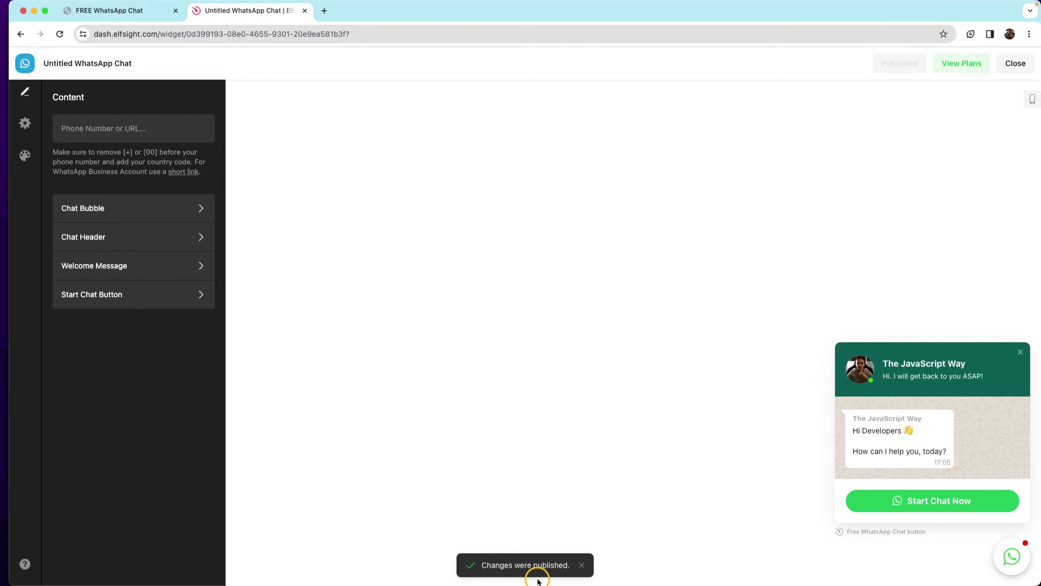
Close the widget editor and show the WhatsApp Chat widget's installation embed code.
left_click(1015, 63)
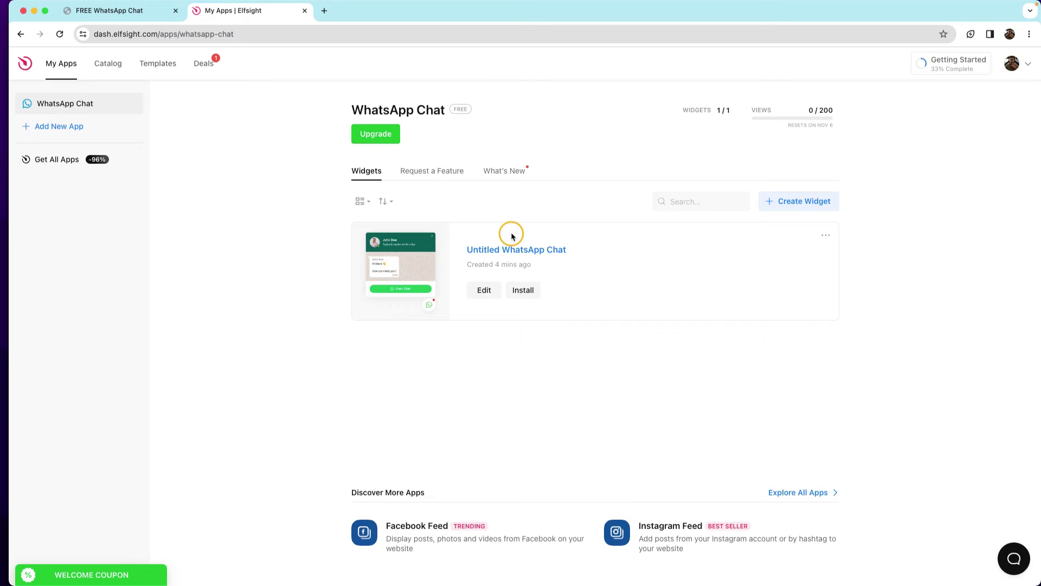
left_click(524, 292)
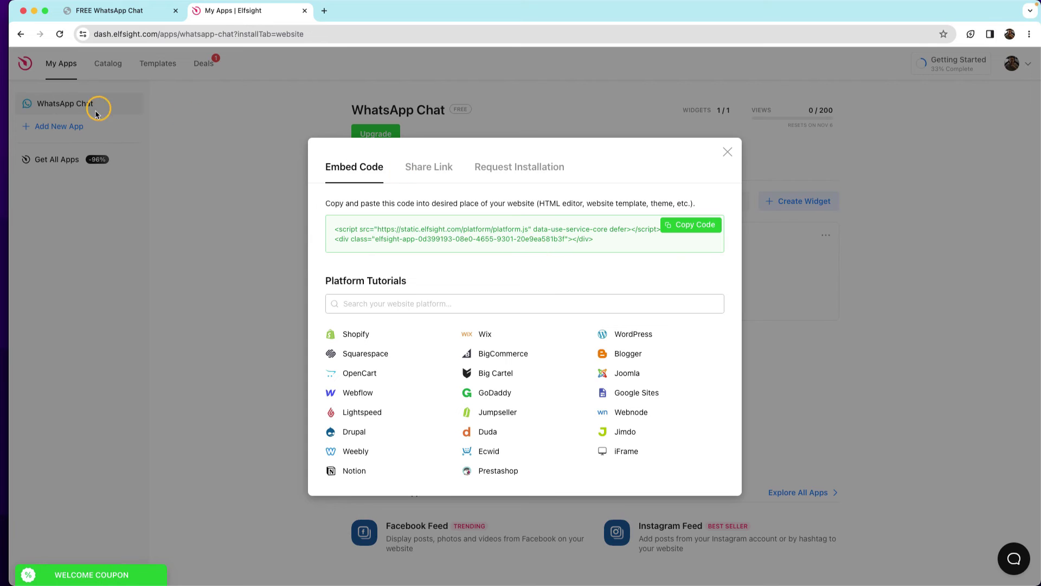
left_click_drag(9, 126, 512, 144)
Open the whatsapp-tut project in VS Code, tiled on the left half beside the browser.
left_click_drag(106, 85, 373, 564)
left_click_drag(647, 96, 398, 14)
left_click_drag(555, 415, 484, 585)
Replace the old Elfsight embed code in index.html with the new widget's embed code, indented.
left_click(243, 446)
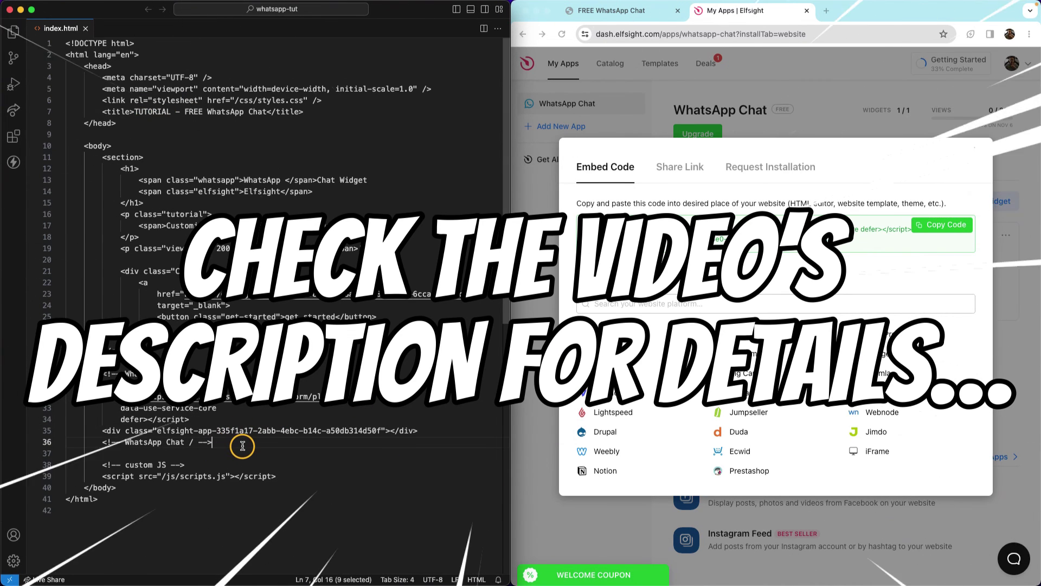
left_click_drag(243, 445, 82, 387)
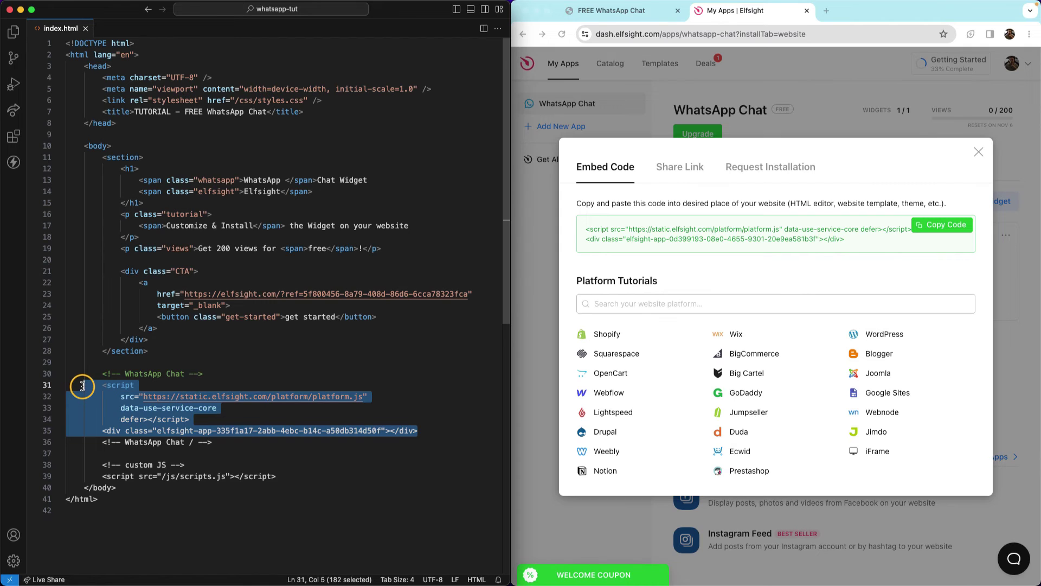
key("BackSpace")
key("super+s")
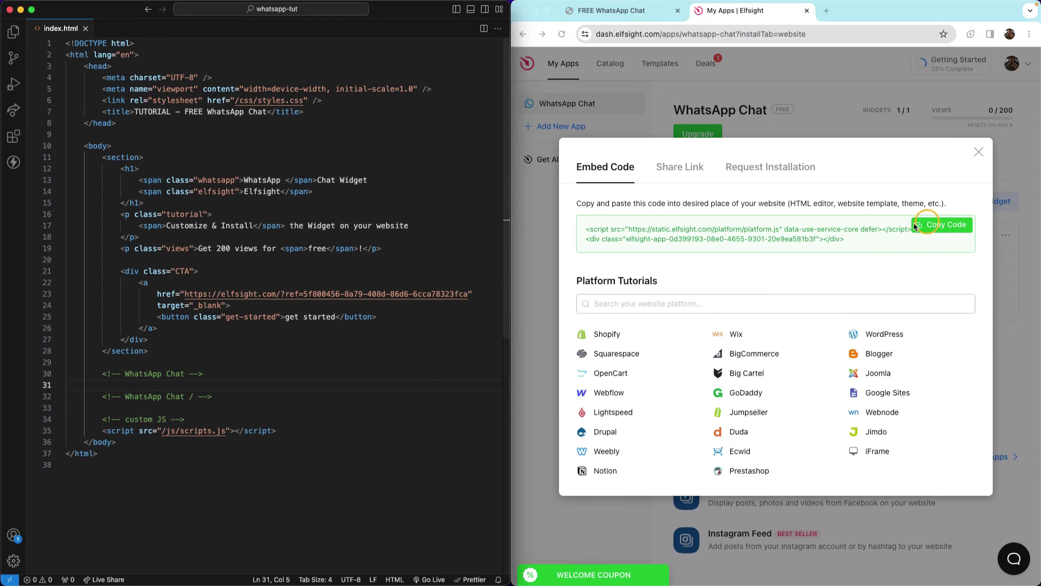
left_click(964, 226)
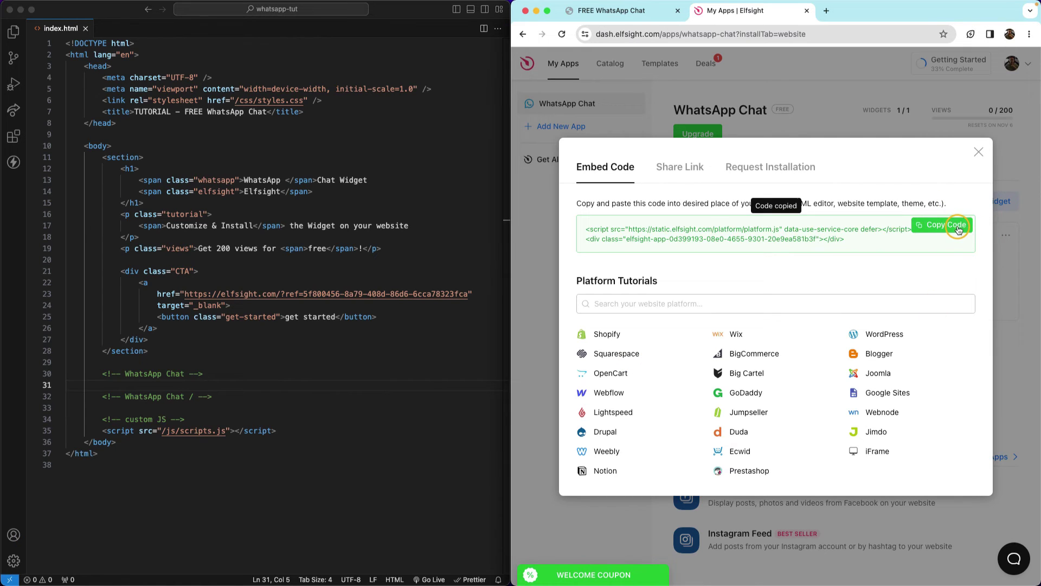
left_click(167, 396)
left_click(164, 389)
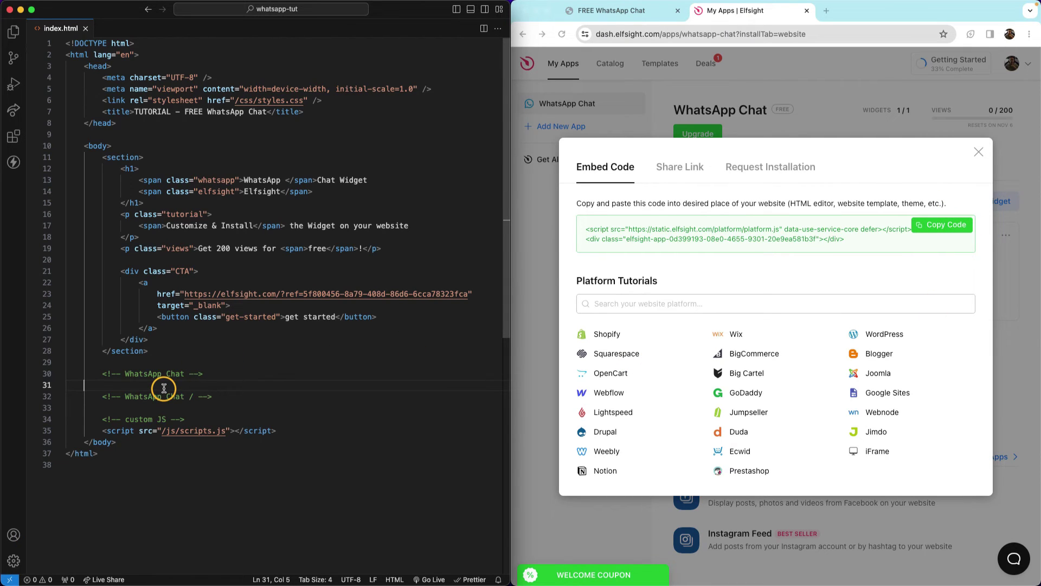
key("super+v")
left_click_drag(421, 398, 81, 385)
key("Tab")
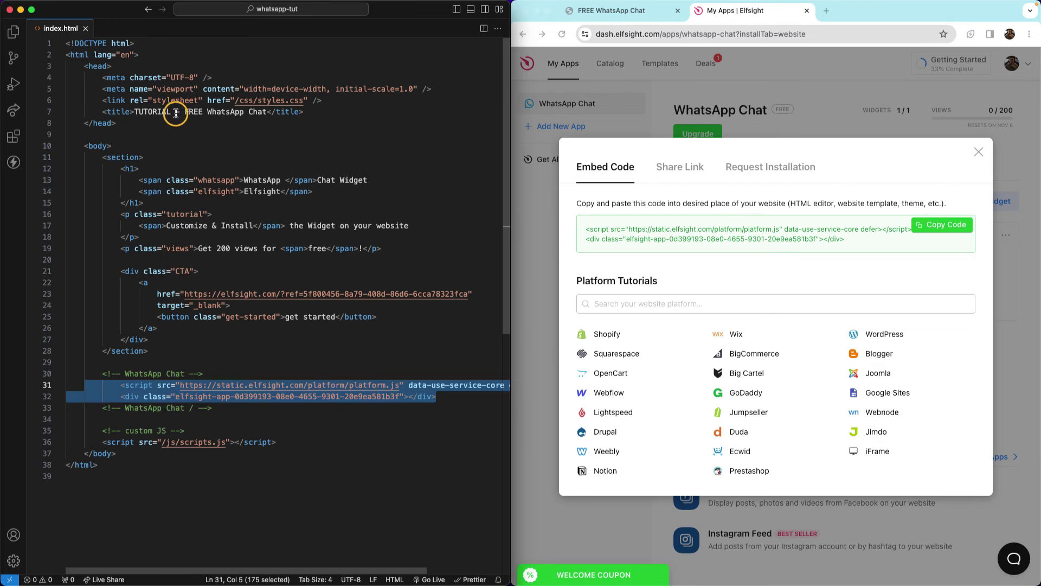
Close the FREE WhatsApp Chat tab and start Live Server for the page on port 5501.
left_click_drag(175, 112, 133, 112)
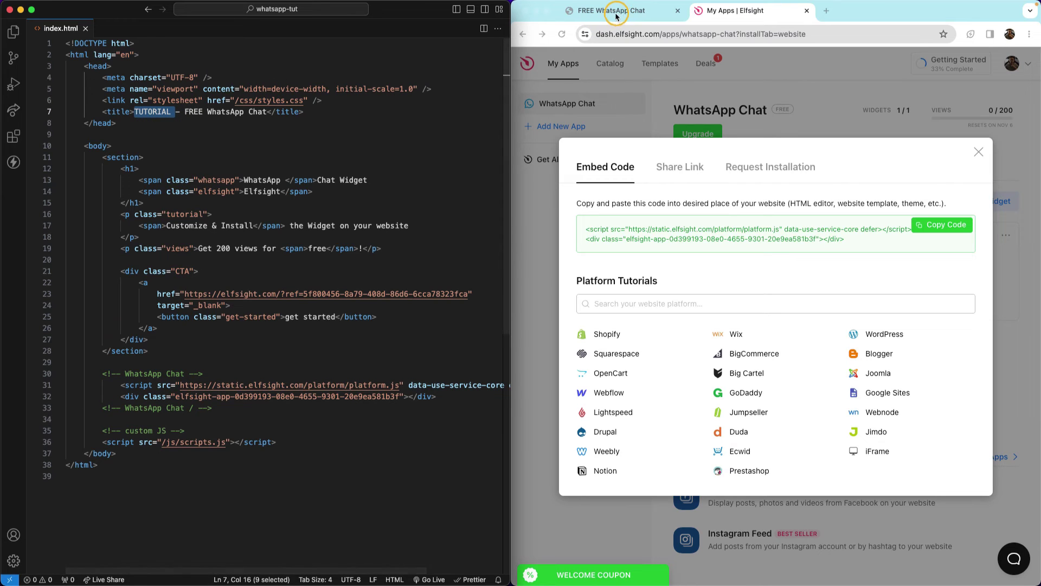
left_click(677, 11)
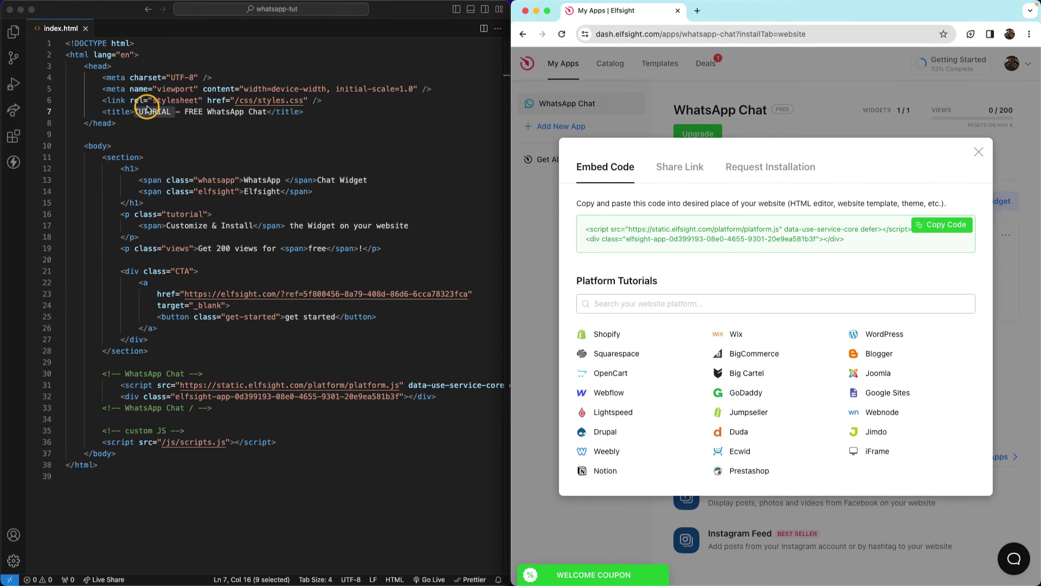
left_click(433, 579)
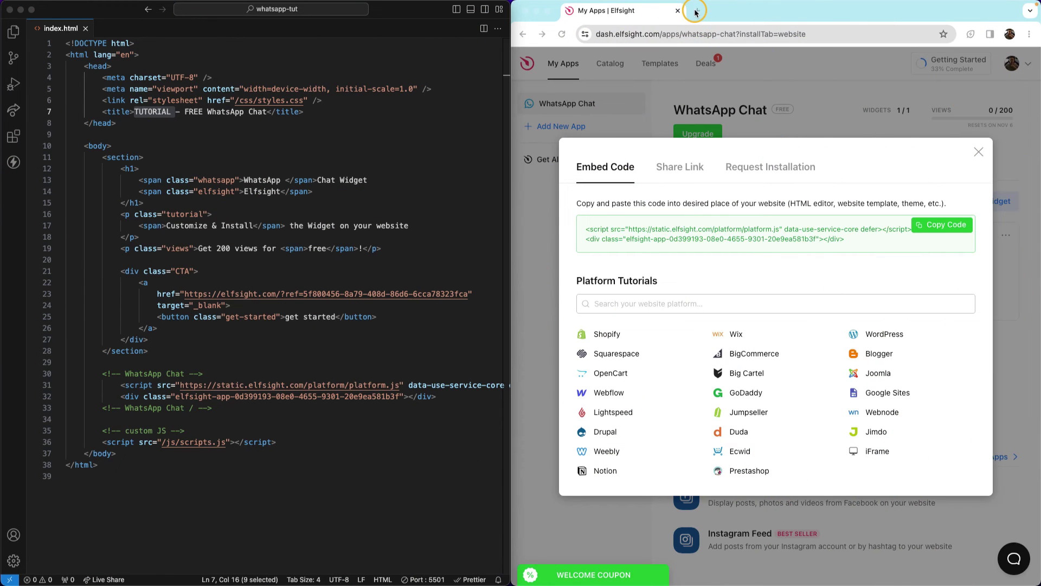
left_click(696, 11)
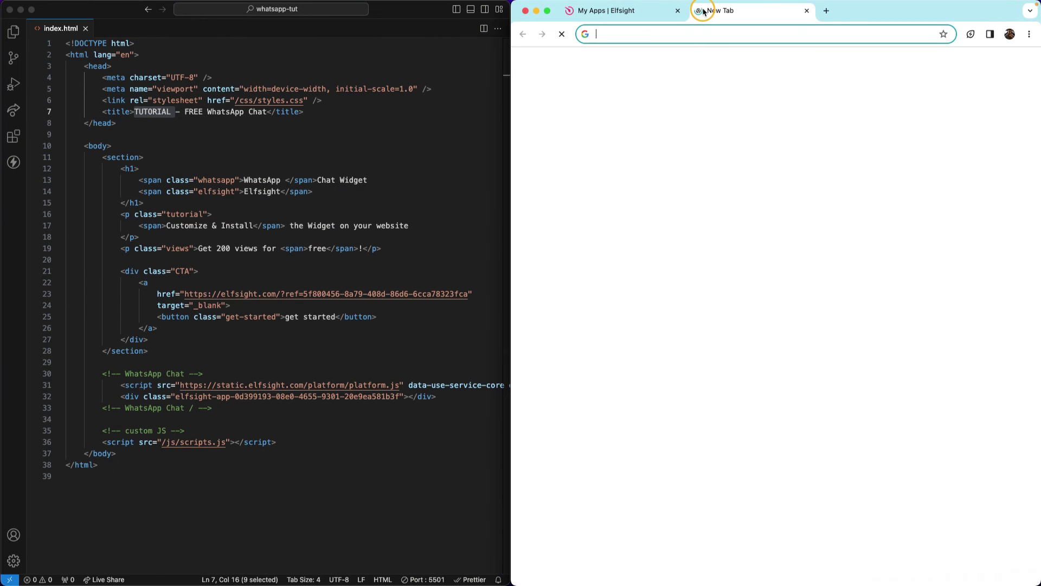
Load 127.0.0.1:5501/index.html and open its WhatsApp chat popup, which shows no messengers connected.
key("super+v")
key("Return")
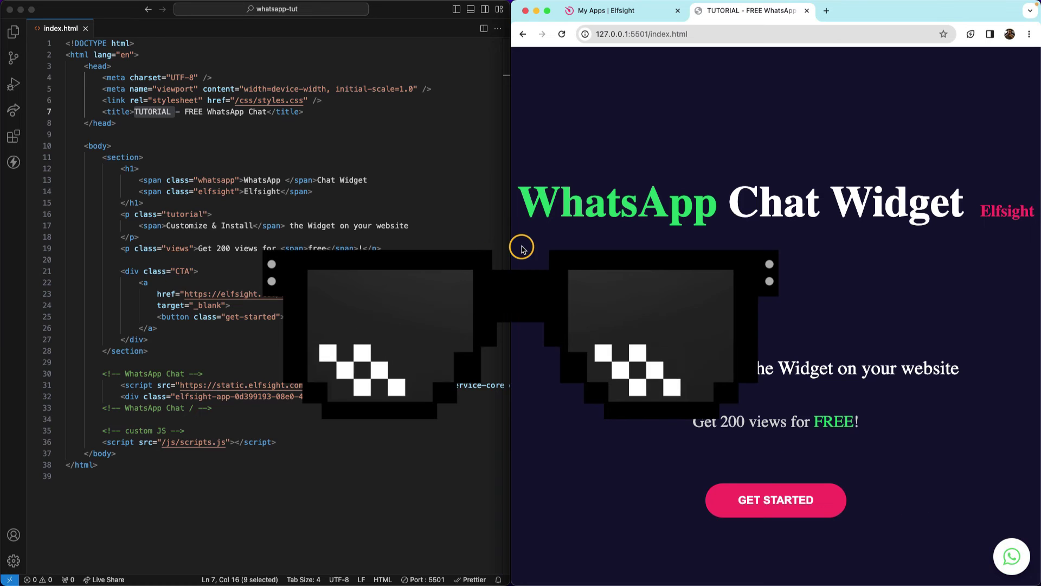
left_click_drag(494, 255, 172, 302)
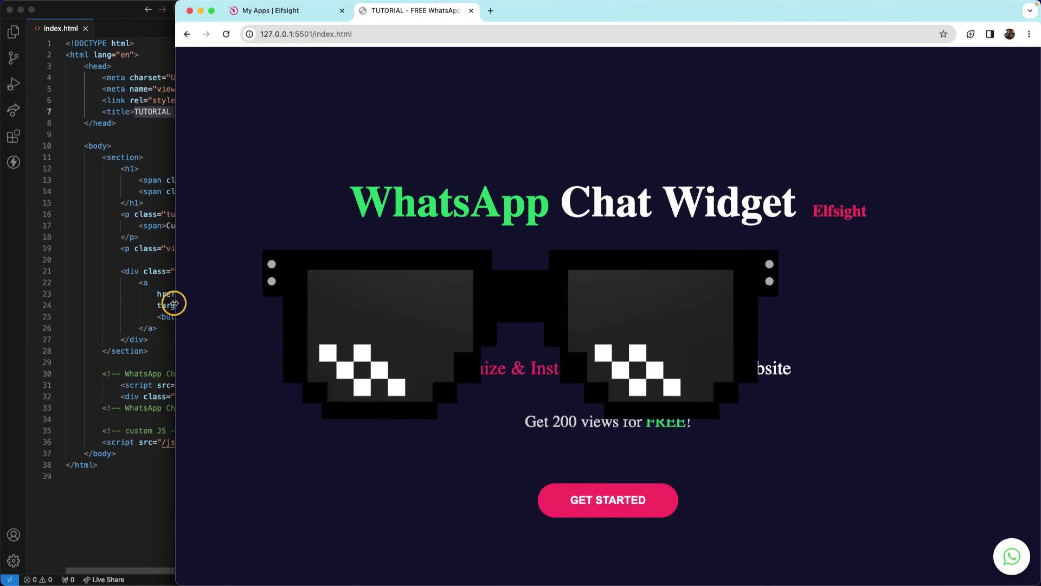
left_click(1010, 558)
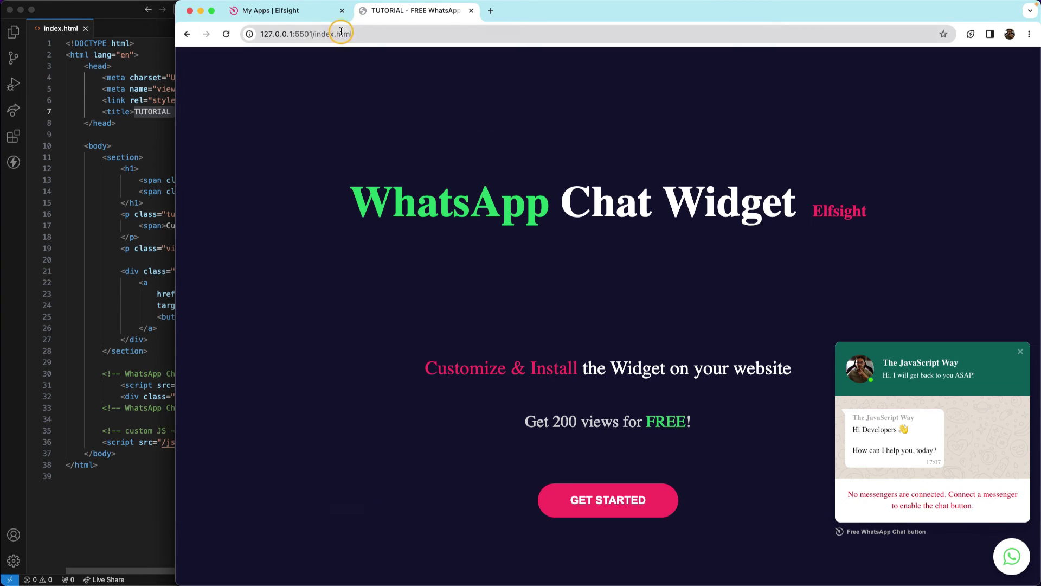
left_click(272, 11)
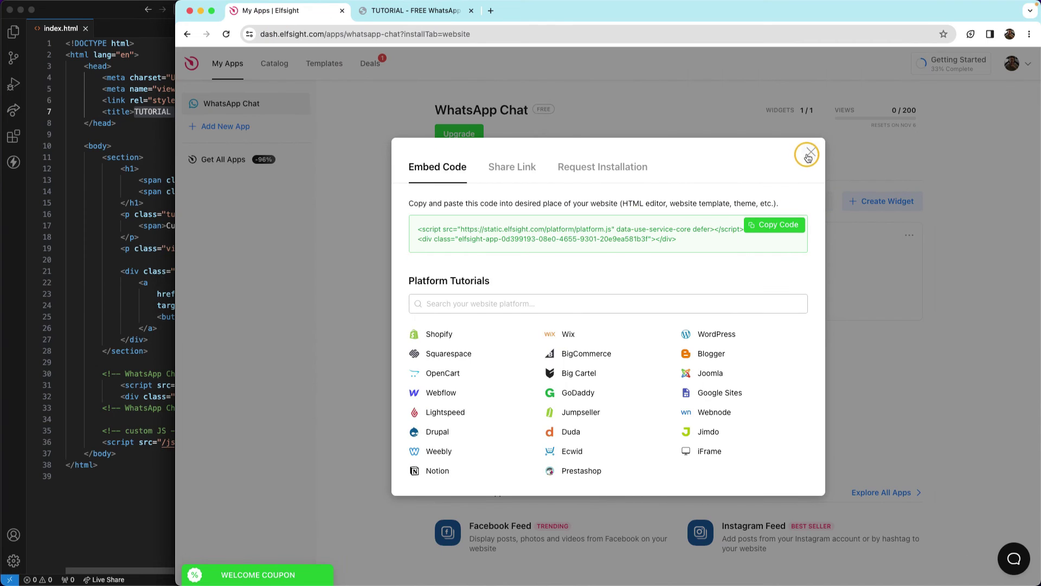
Enter the contact phone number in the WhatsApp Chat widget, publish it, and reload the local page.
left_click(808, 155)
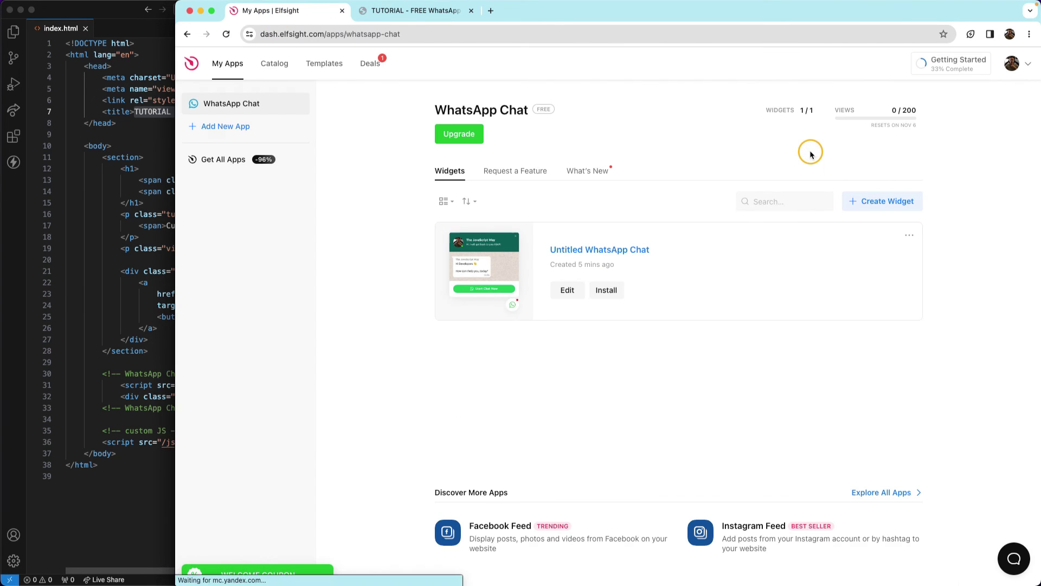
left_click(570, 291)
left_click(301, 132)
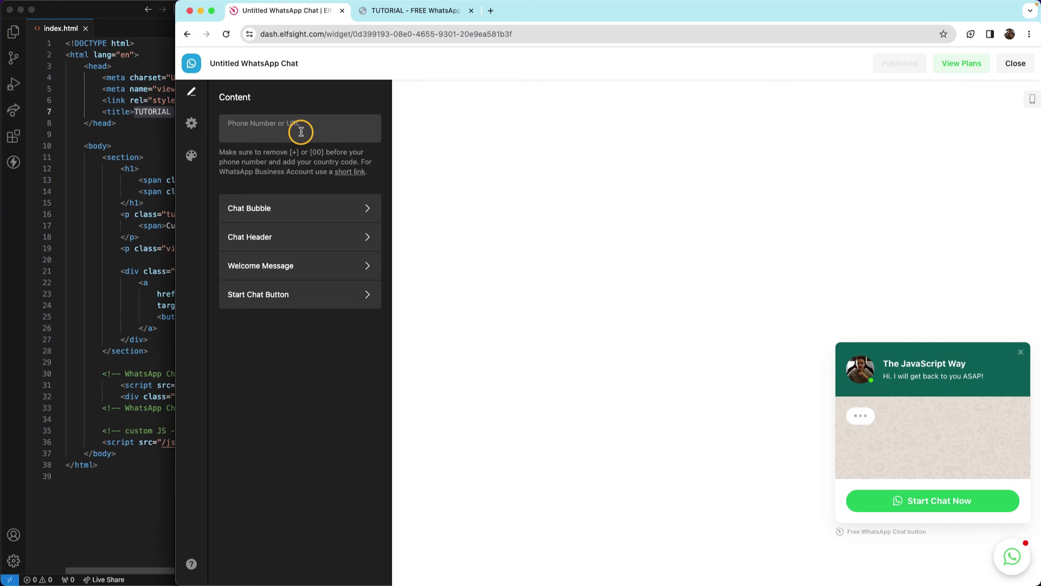
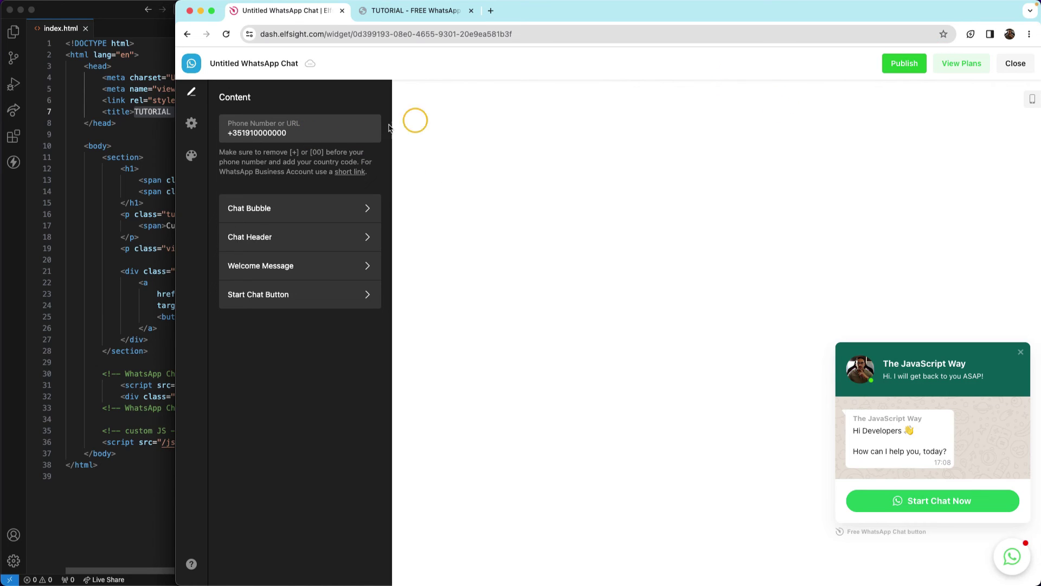
left_click_drag(288, 133, 217, 134)
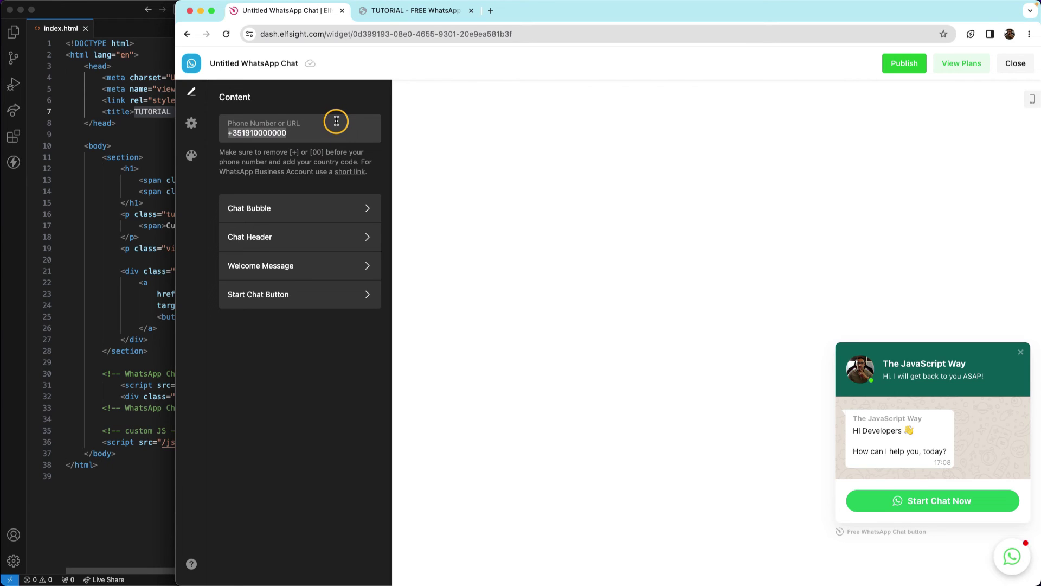
left_click(918, 66)
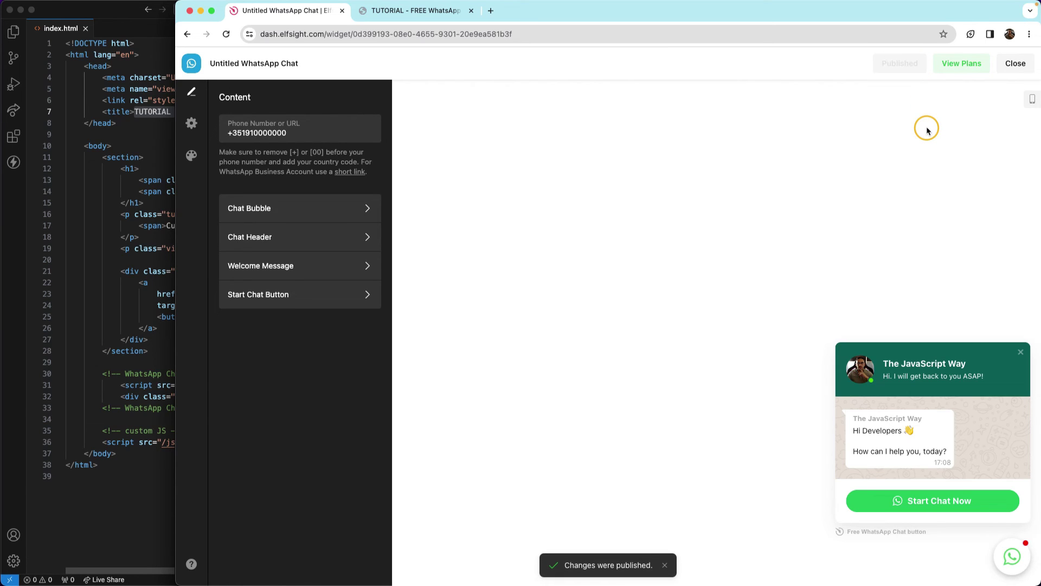
left_click(398, 11)
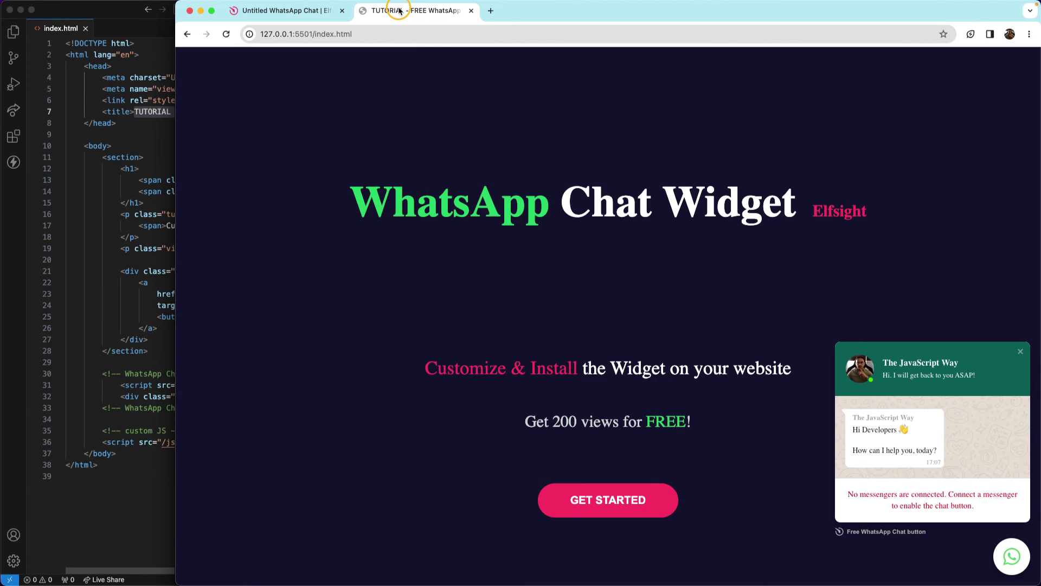
left_click(226, 34)
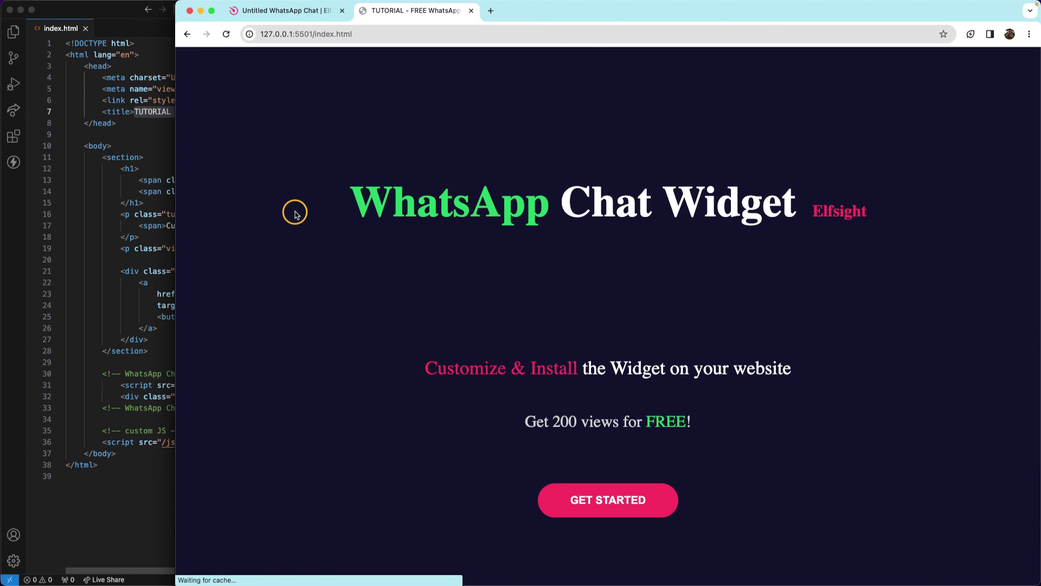
Open the reloaded page's WhatsApp chat popup, now offering Start Chat Now, and widen Chrome.
left_click(1008, 557)
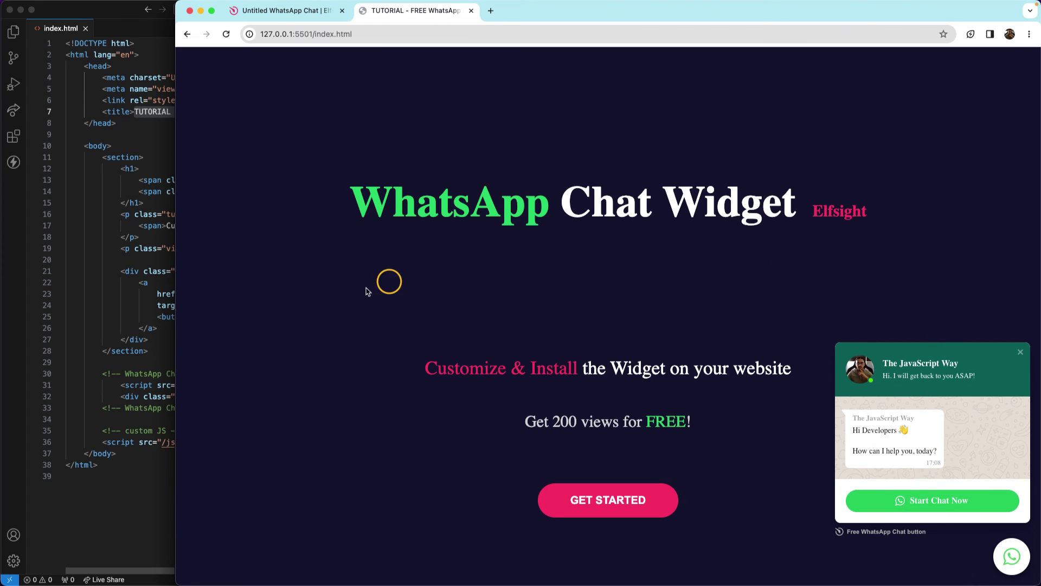
left_click_drag(175, 330, 8, 348)
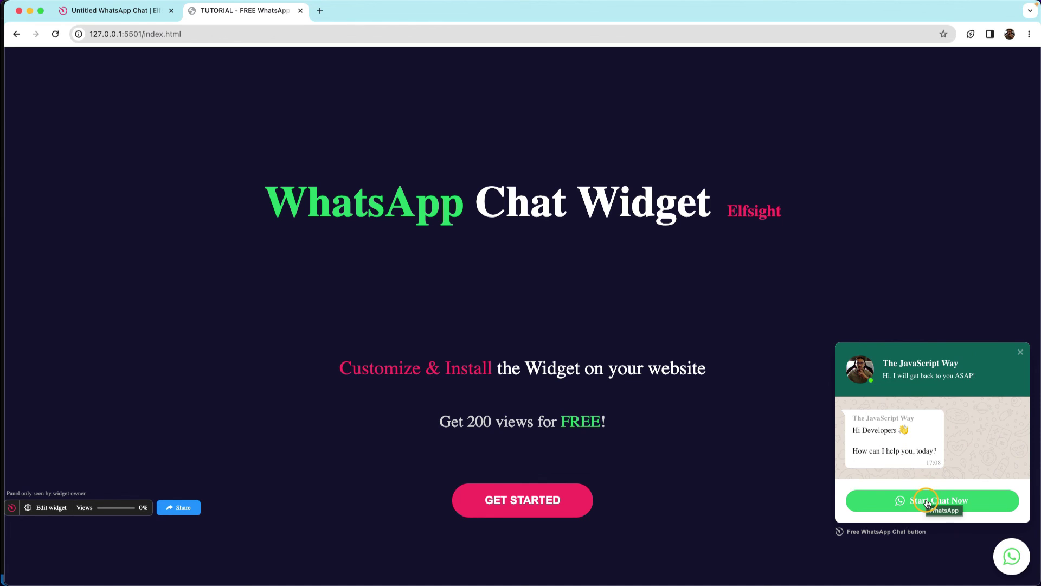
Start a chat from the widget, maximize the WhatsApp window, reach the WhatsApp Web login, then close it.
left_click(927, 503)
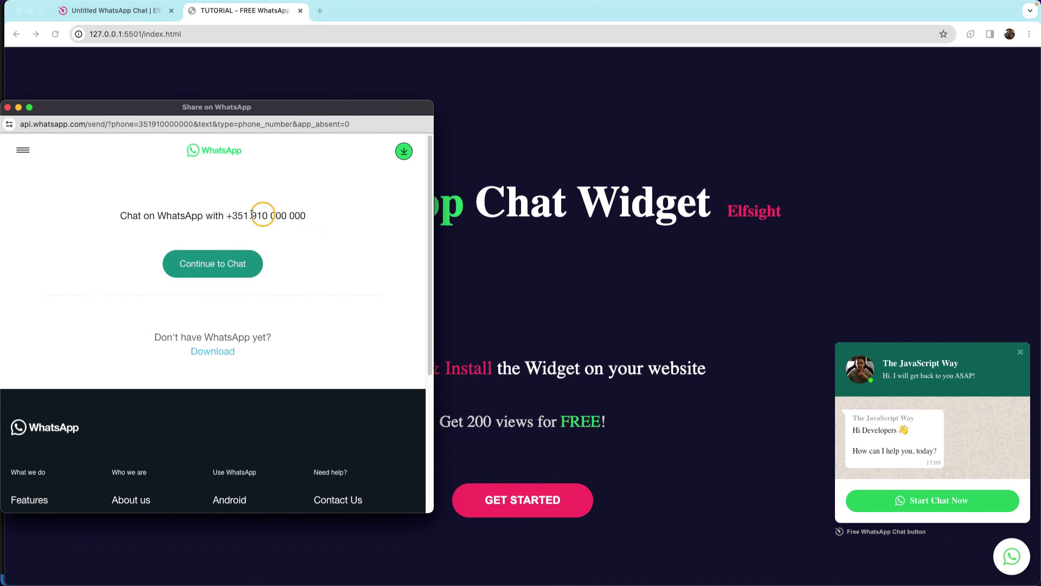
left_click_drag(227, 216, 304, 223)
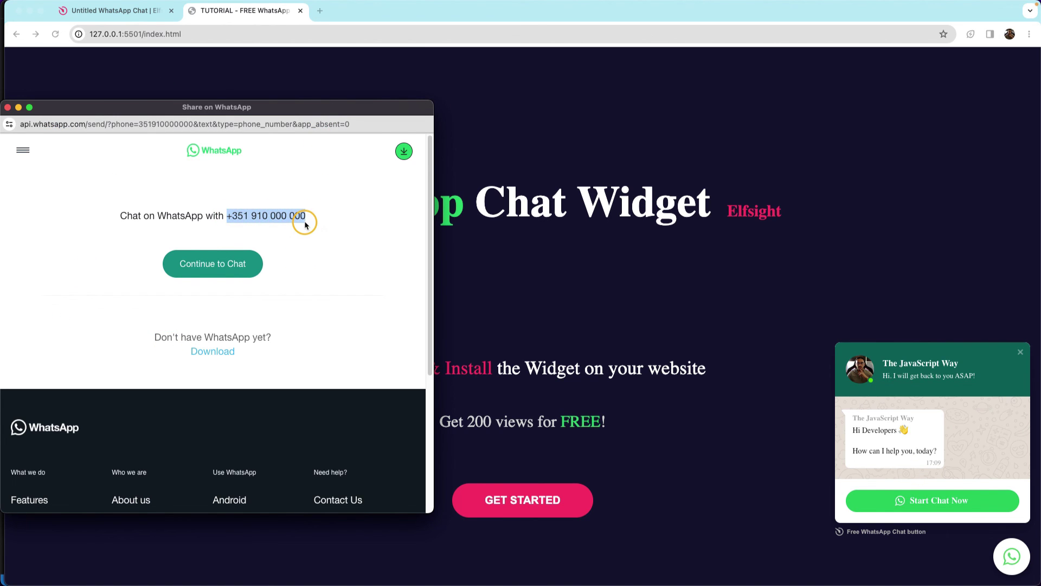
left_click_drag(347, 112, 359, 14)
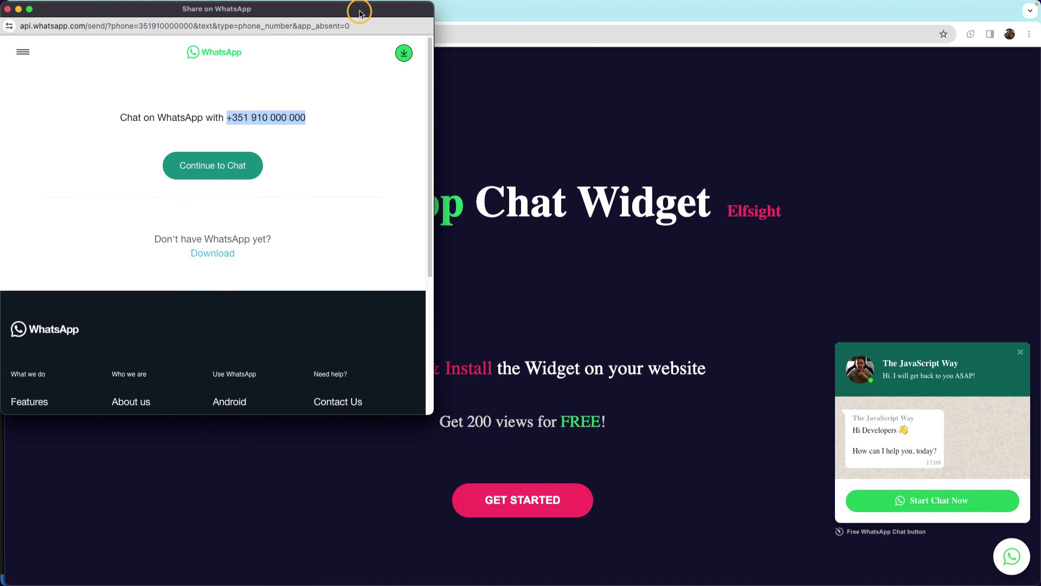
left_click_drag(432, 416, 1036, 583)
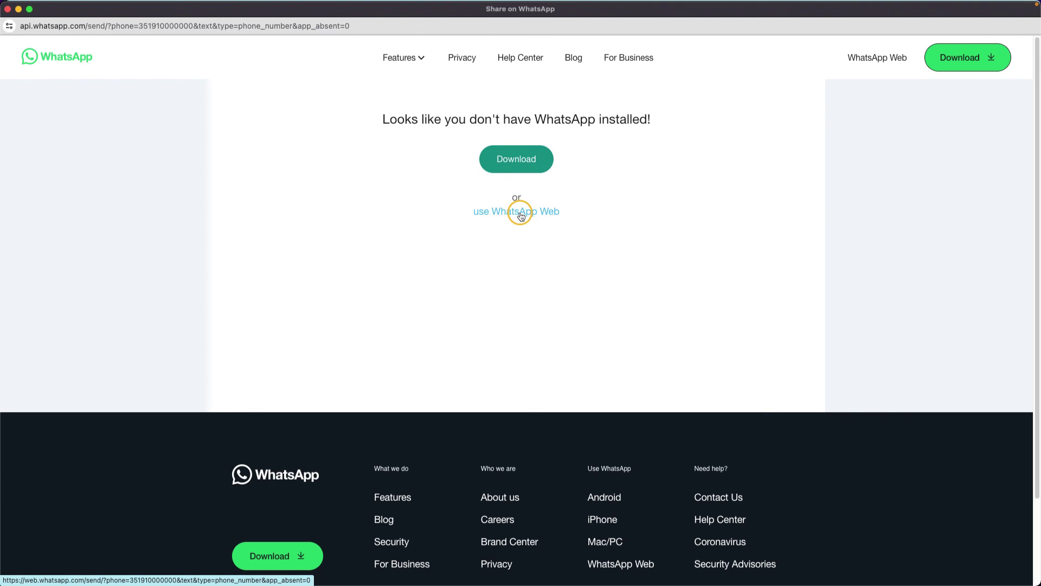
left_click(520, 216)
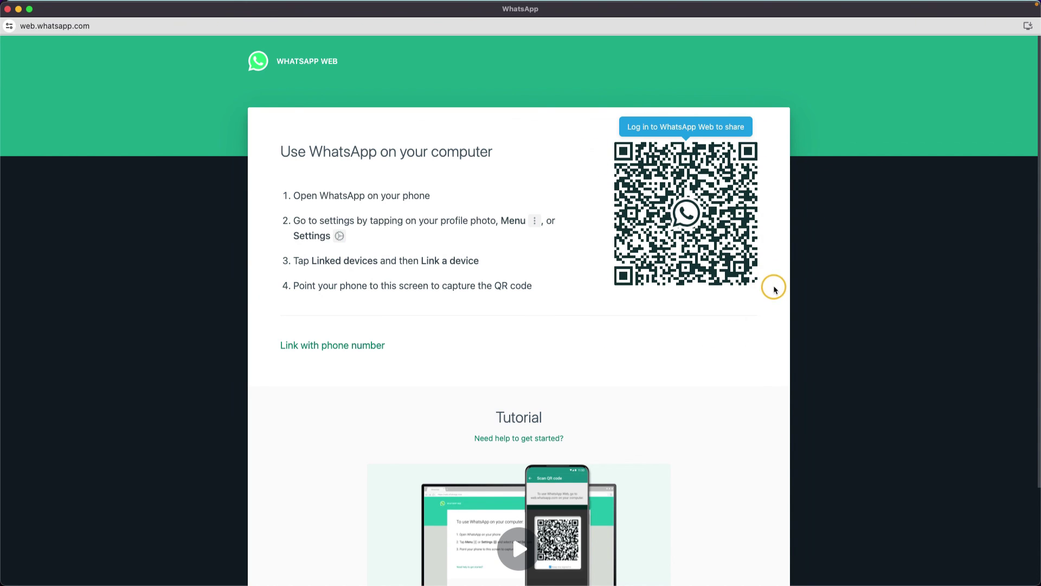
left_click(7, 9)
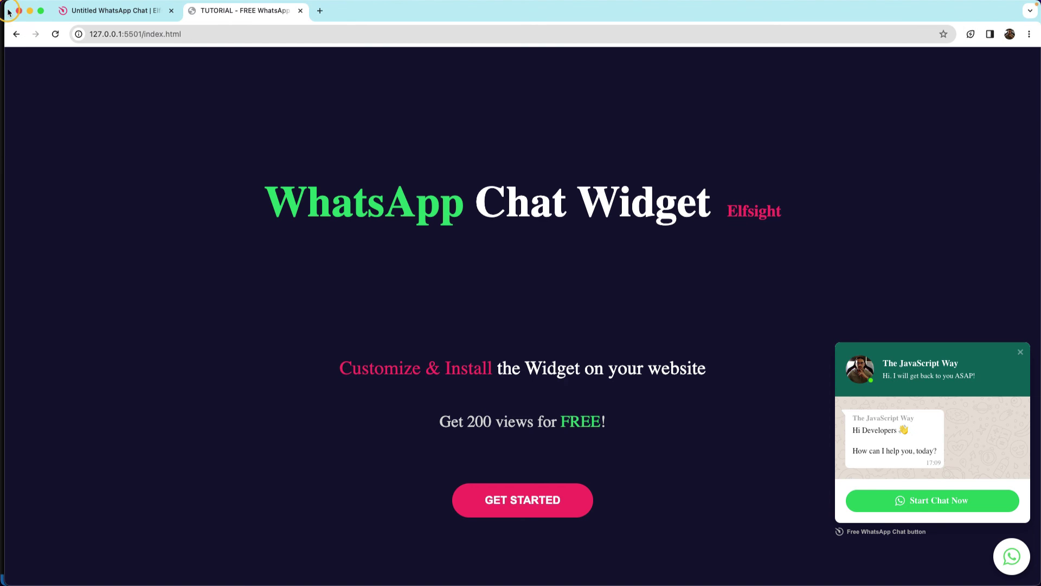
Close the chat popup, leaving only the round WhatsApp button on the page.
left_click(1021, 353)
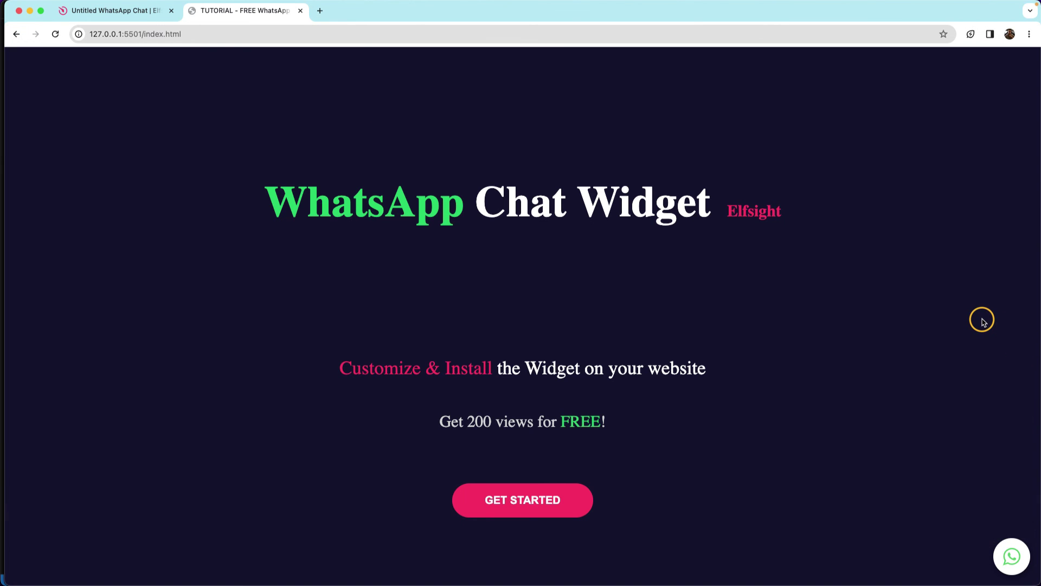